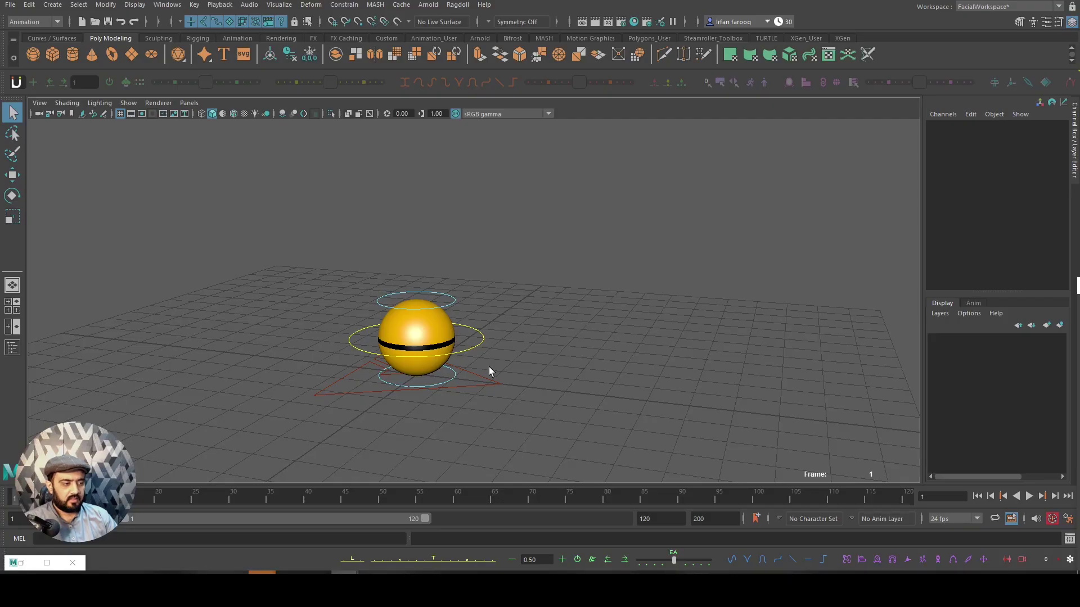
Select the ball rig's root control and switch to an orthographic side view showing the ball with space around it
alt+drag(504, 356, 502, 341)
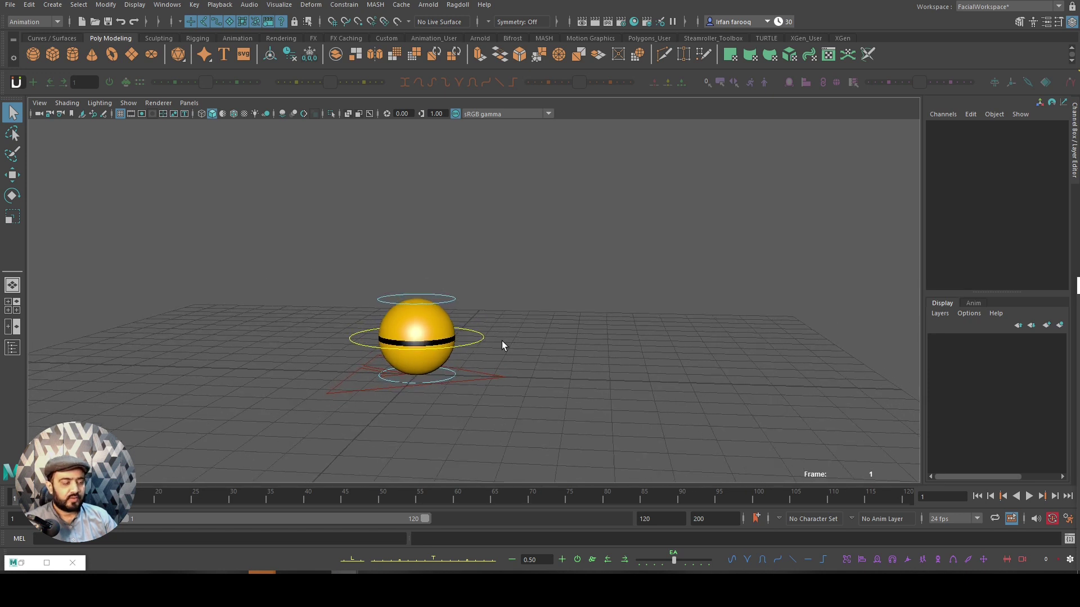
click(505, 375)
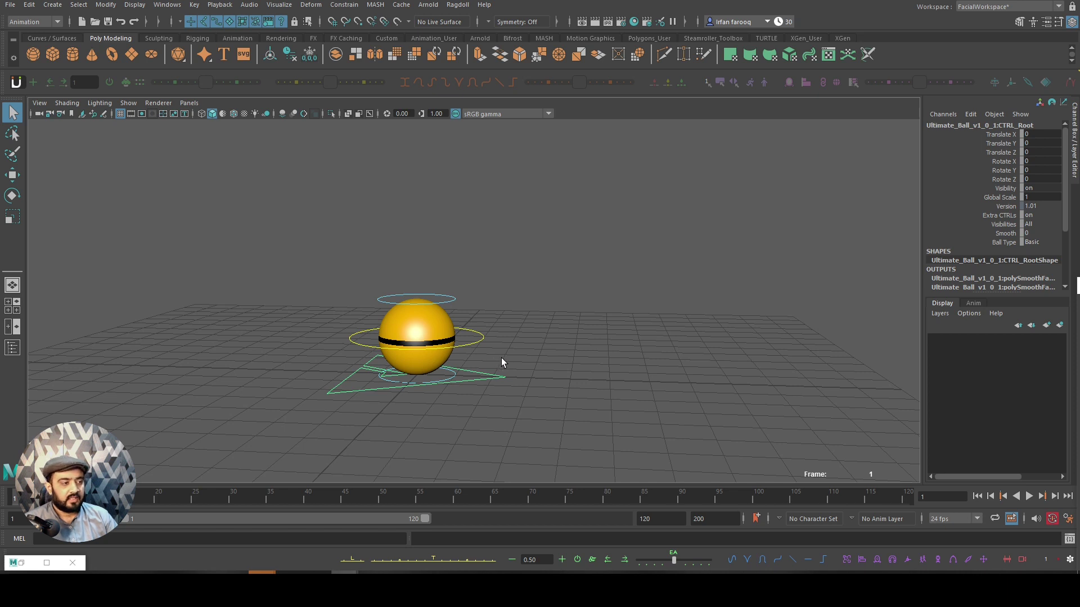
key(space)
drag(506, 335, 466, 320)
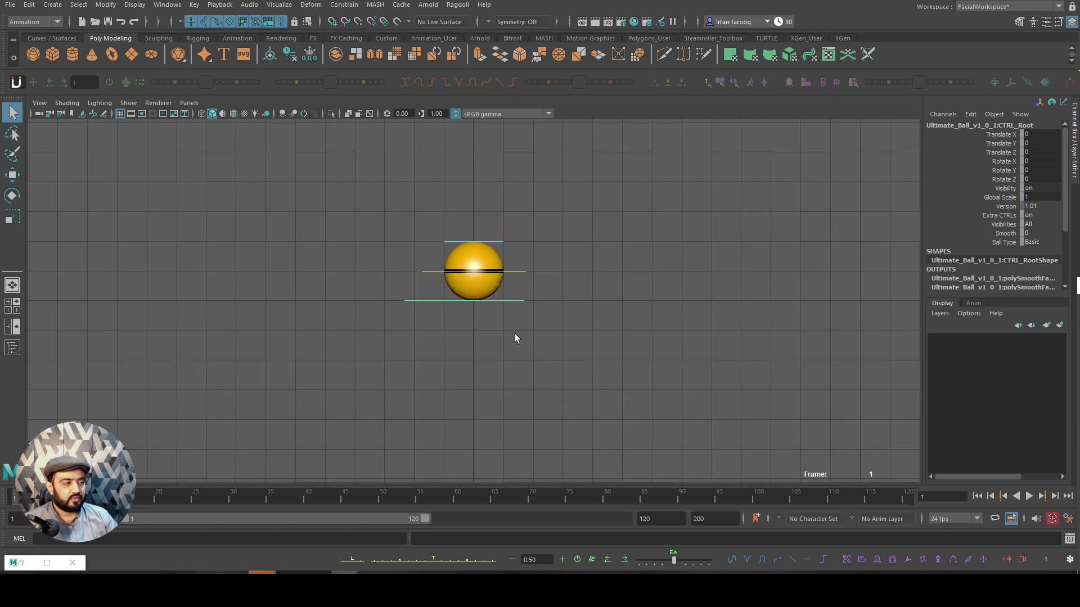
alt+middle_drag(484, 271, 444, 321)
scroll(444, 321, down, 1)
scroll(445, 321, down, 3)
scroll(186, 180, down, 2)
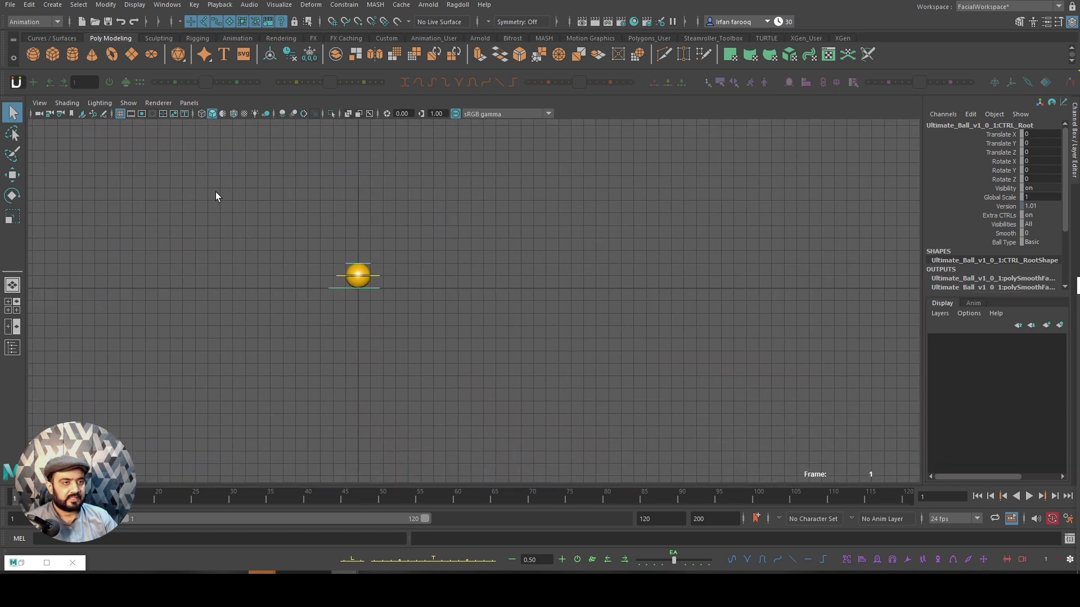
Create a polygon cube, scale it uniformly to about 8.26, and move it beneath the ball
click(49, 47)
key(w)
drag(357, 289, 403, 329)
key(r)
key(w)
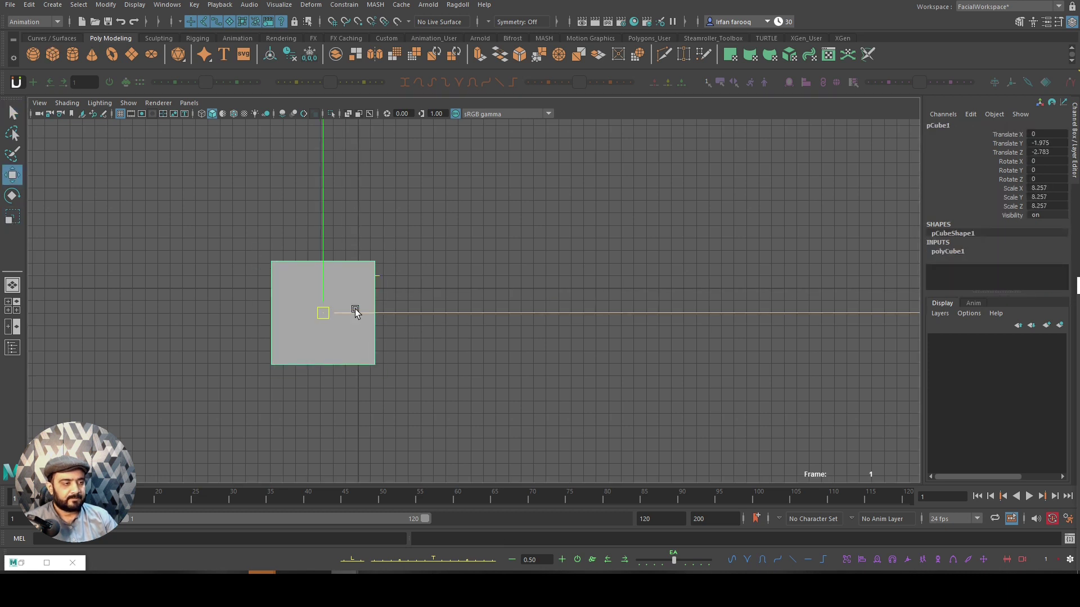
Duplicate the cube and place the copy across a gap at about -4.22 in Translate Y and 16.84 in Translate Z
drag(328, 311, 570, 341)
key(ctrl+d)
alt+middle_drag(474, 341, 430, 385)
scroll(431, 384, up, 1)
scroll(450, 360, up, 2)
scroll(436, 365, down, 1)
scroll(342, 342, up, 2)
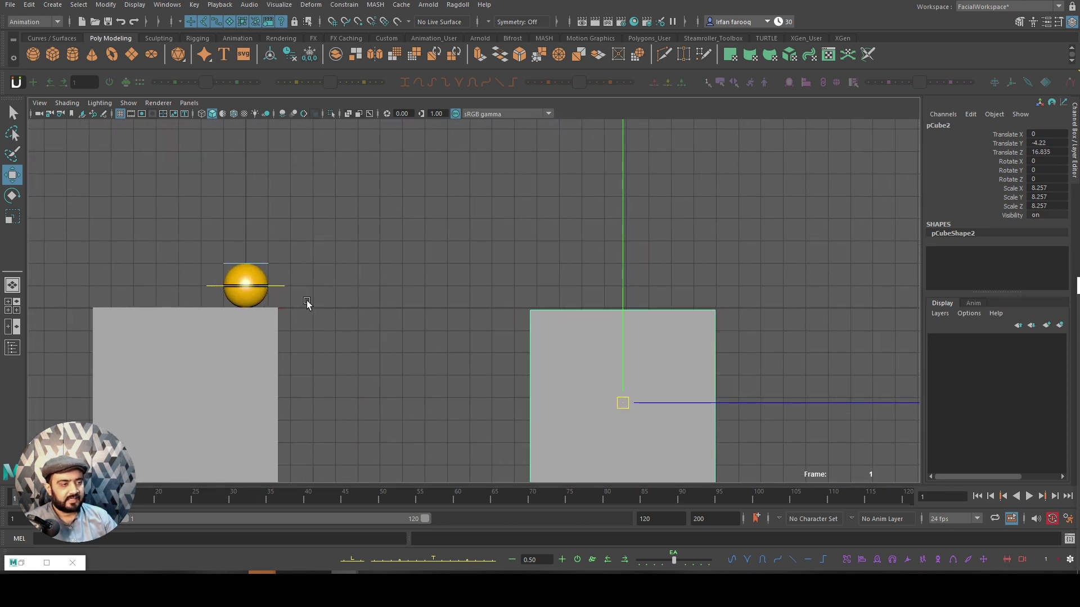
click(550, 295)
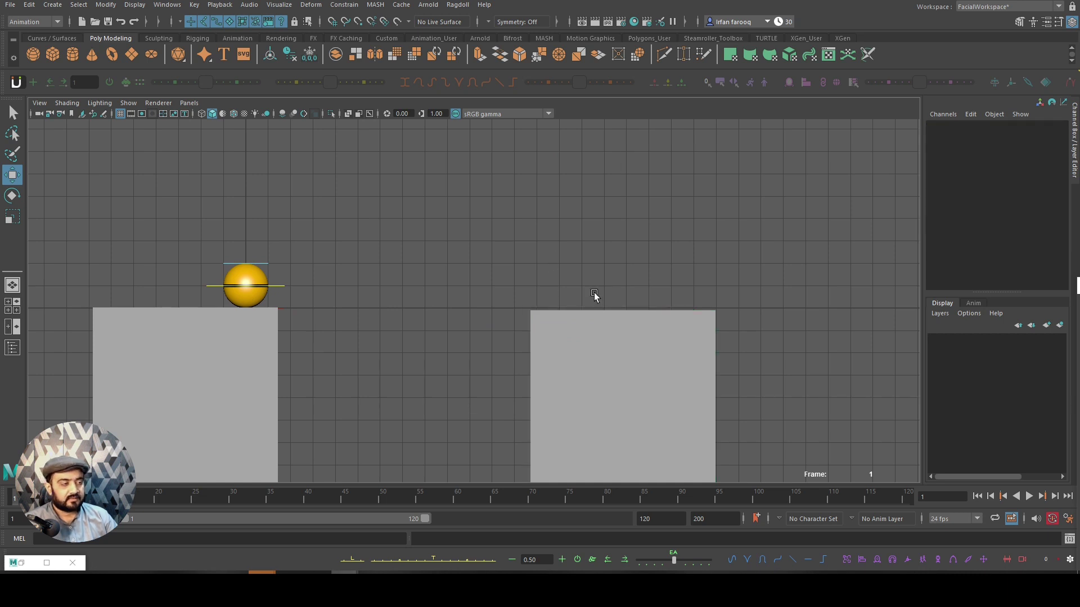
key(ctrl+z)
Create a polygon cone and duplicate it into a row of seven spikes along the bottom of the gap between the cubes
click(92, 54)
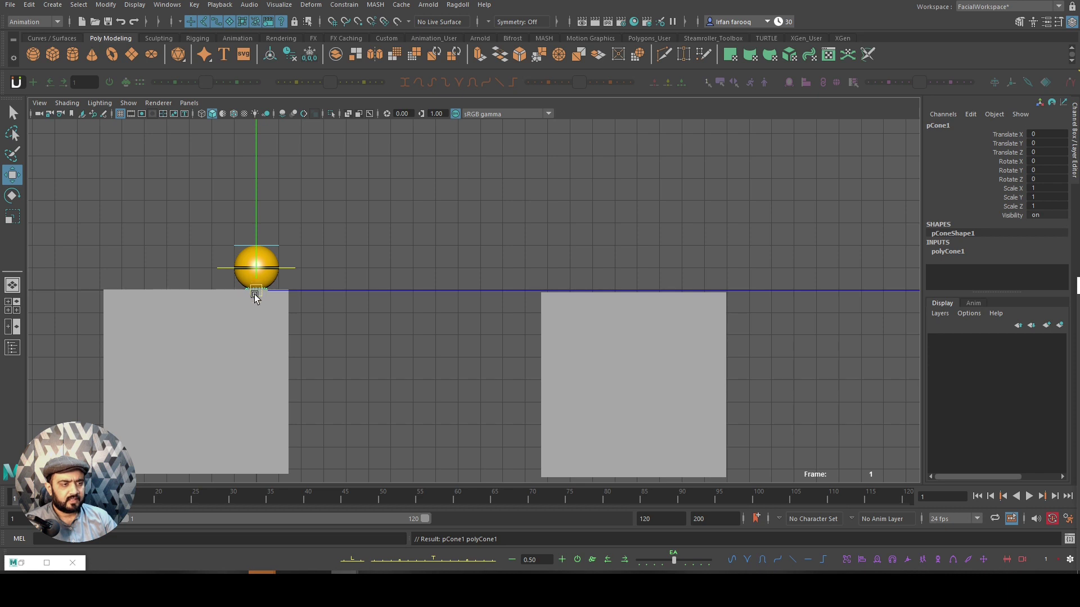
drag(256, 291, 384, 456)
key(ctrl+d)
key(ctrl+d)
drag(384, 456, 538, 453)
key(ctrl+d)
key(ctrl+d)
key(ctrl+d)
click(439, 401)
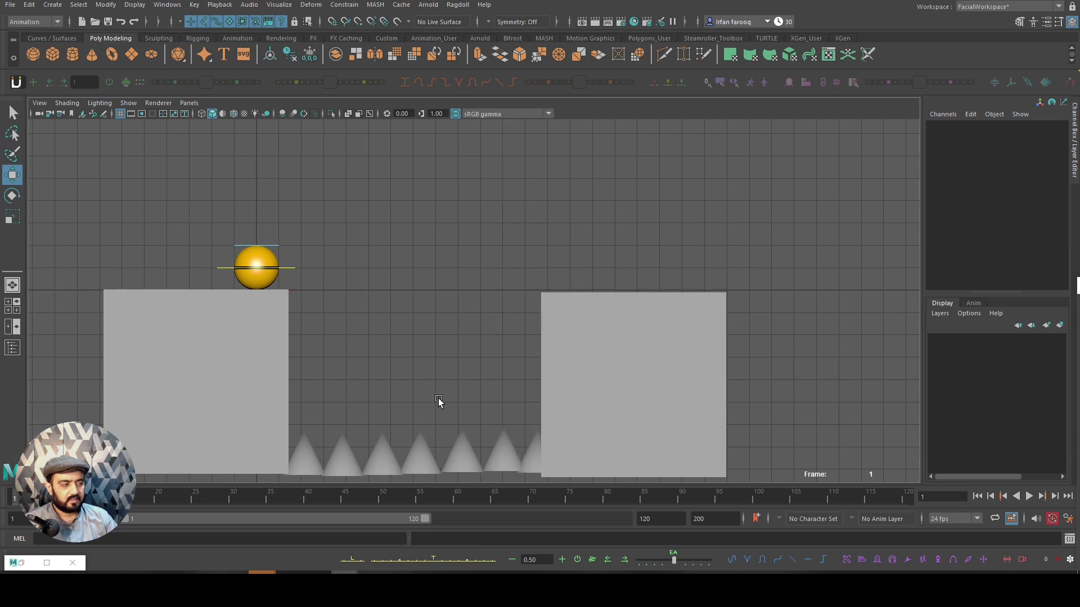
Try moving the ball's main control across the gap to the second cube
click(292, 266)
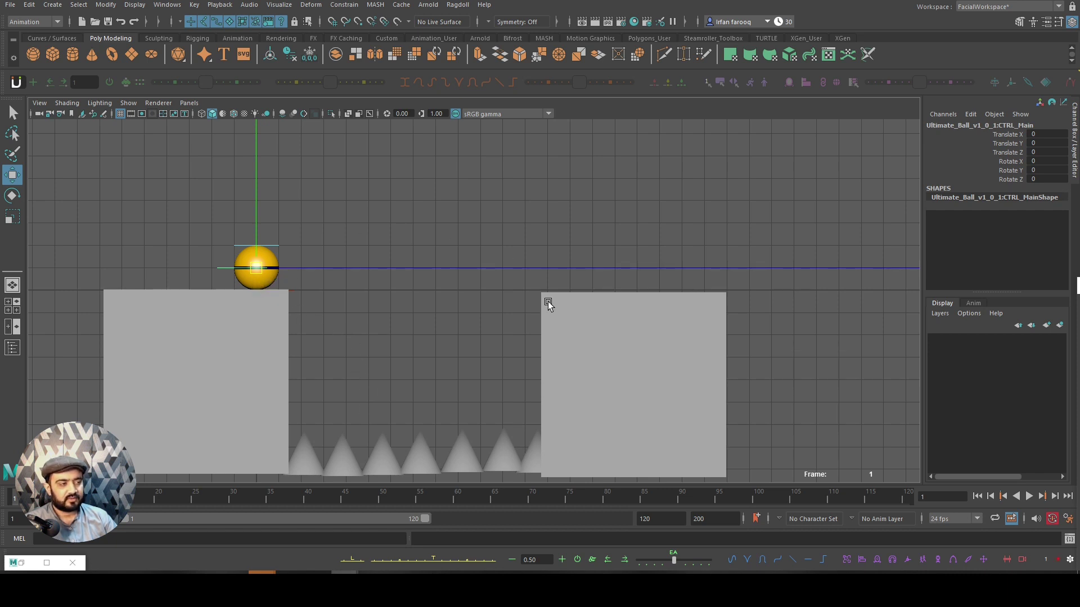
click(428, 282)
click(290, 269)
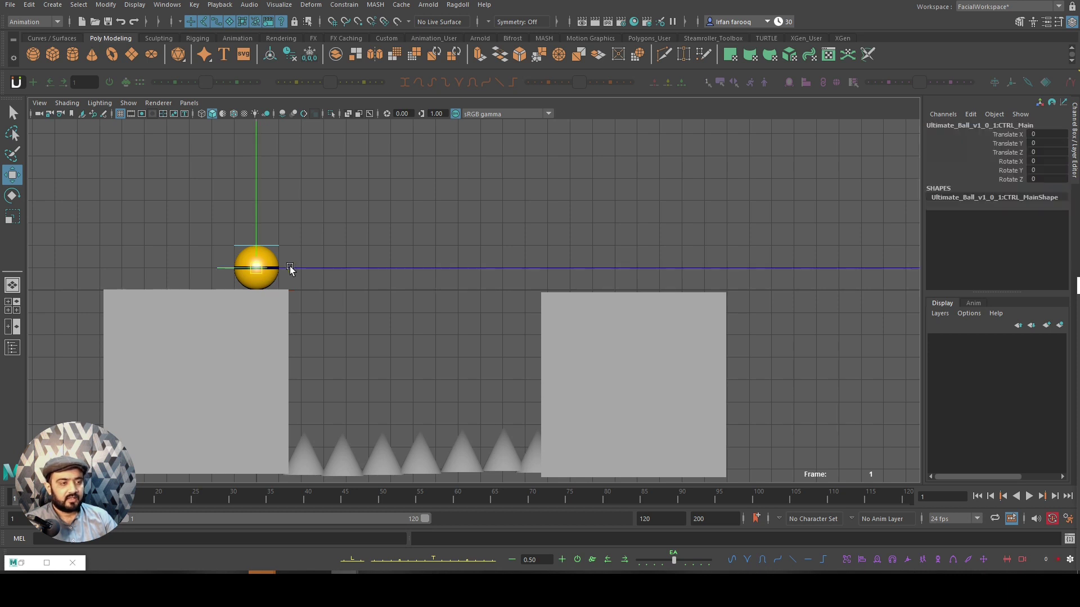
click(315, 285)
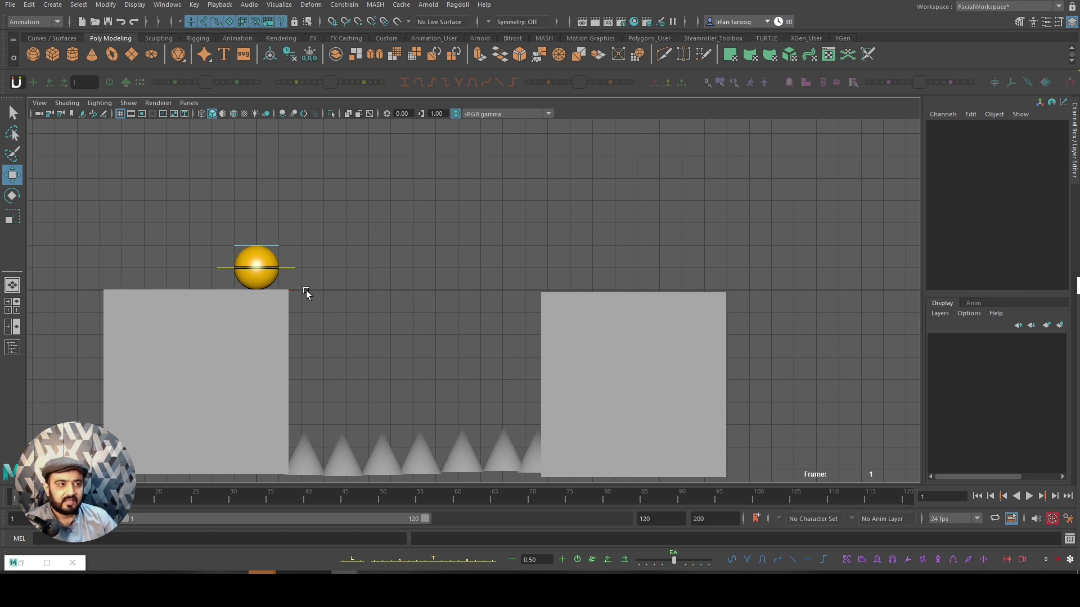
click(293, 266)
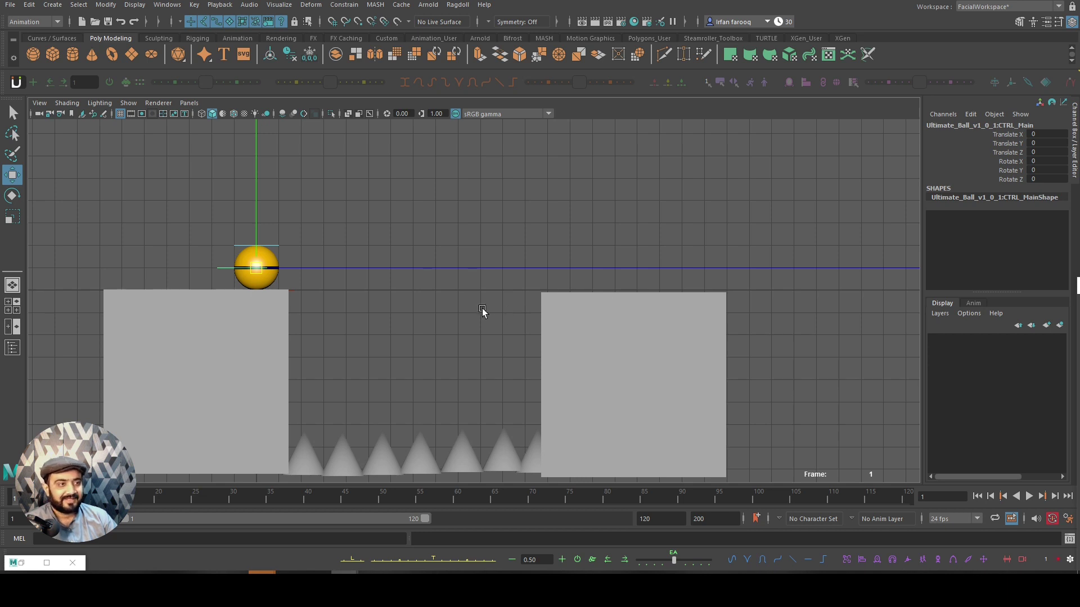
key(ctrl+z)
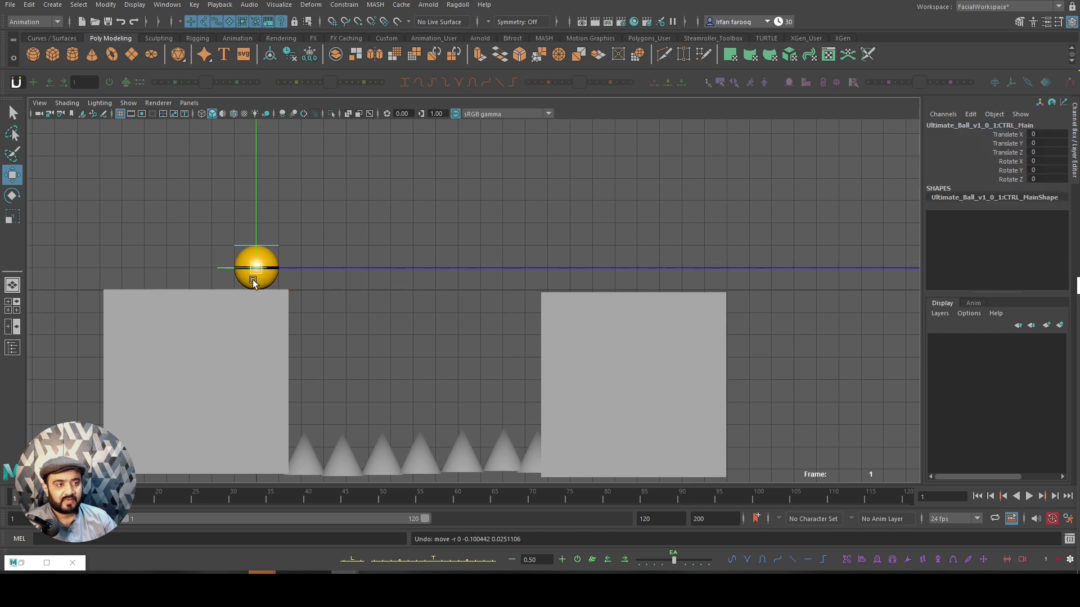
drag(258, 275, 559, 276)
key(ctrl+z)
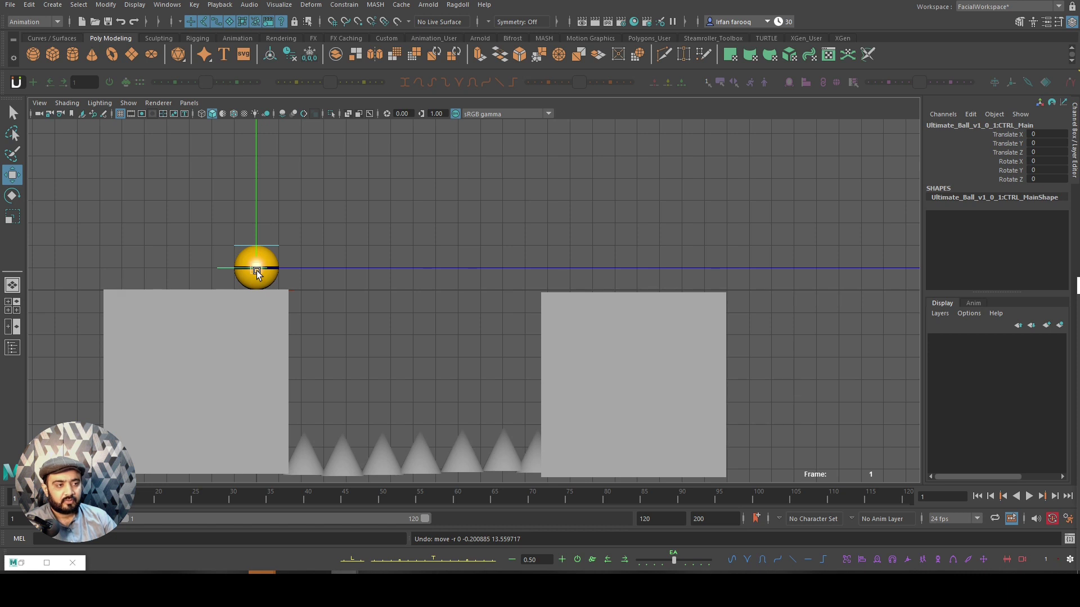
Move the ball's main control to the first cube's edge, about 1.03 in Translate Z, and shrink the manipulator
drag(256, 273, 278, 272)
key(e)
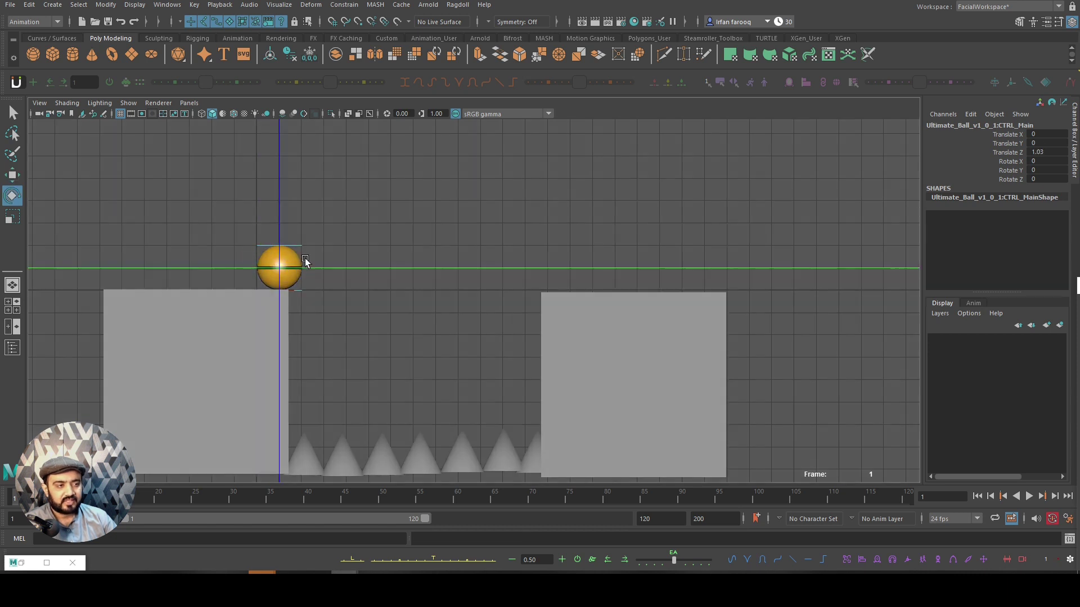
key(minus)
key(minus)
key(minus)
key(minus)
key(minus)
key(minus)
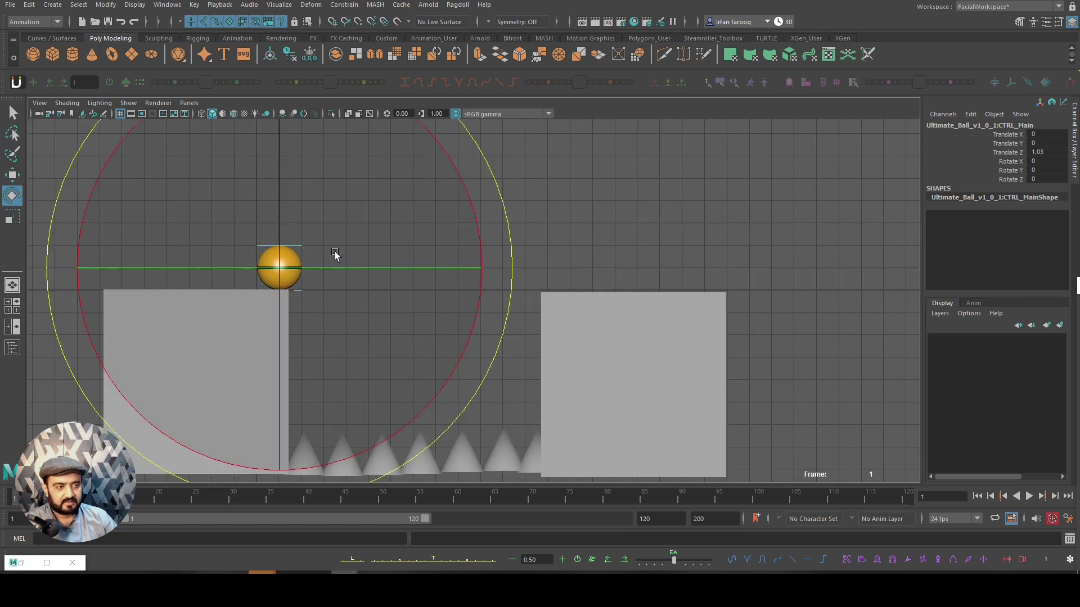
Try nudging and tilting the ball at the first cube's edge, rotating its main control about 19 degrees in Rotate X
drag(355, 220, 358, 265)
key(ctrl+z)
key(w)
mouse_move(283, 274)
mouse_down()
mouse_move(172, 271)
mouse_move(251, 260)
mouse_move(269, 275)
mouse_move(426, 184)
mouse_move(523, 279)
mouse_move(214, 263)
mouse_move(472, 235)
mouse_move(531, 278)
mouse_move(440, 273)
mouse_move(398, 418)
mouse_move(415, 485)
mouse_move(414, 450)
mouse_move(241, 264)
mouse_move(284, 270)
mouse_up()
key(e)
key(ctrl+z)
key(w)
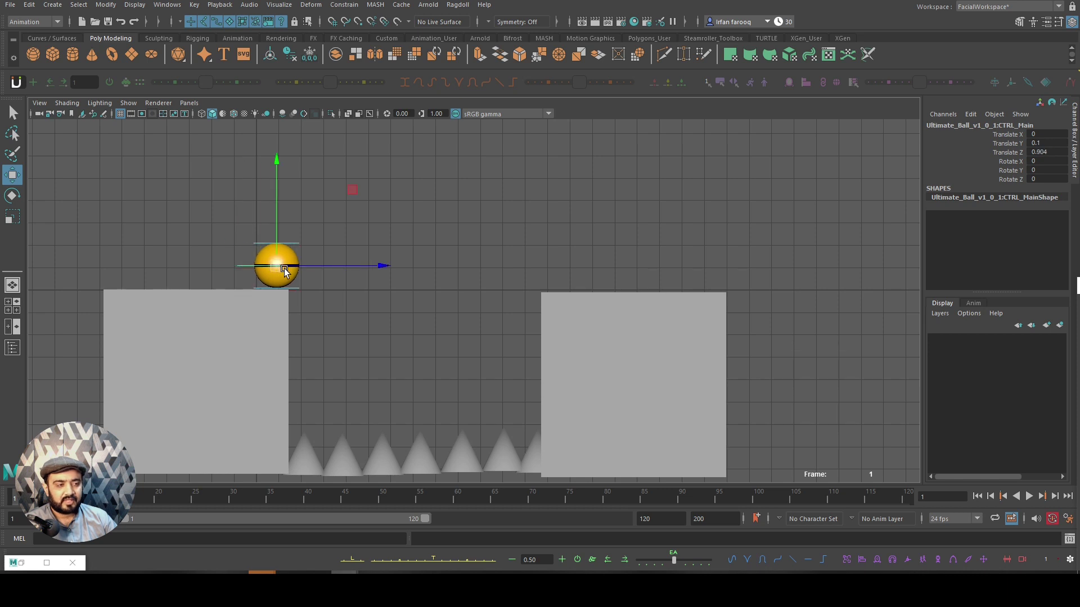
key(e)
drag(374, 301, 332, 313)
key(w)
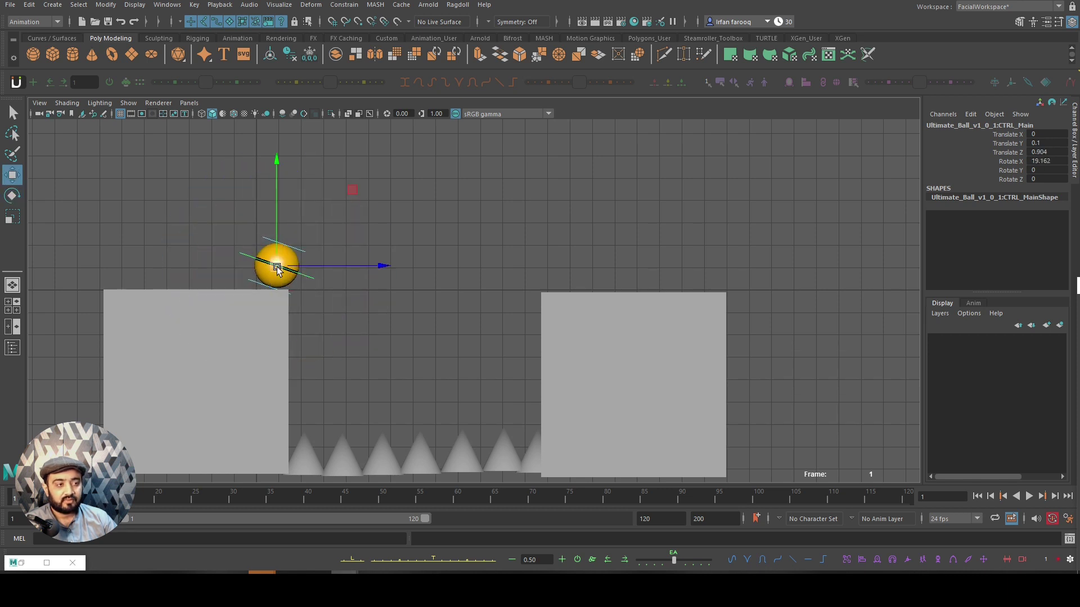
key(ctrl+z)
Move the ball's main control onto the second cube at about -0.1 in Translate Y and 16.3 in Translate Z
drag(278, 272, 619, 274)
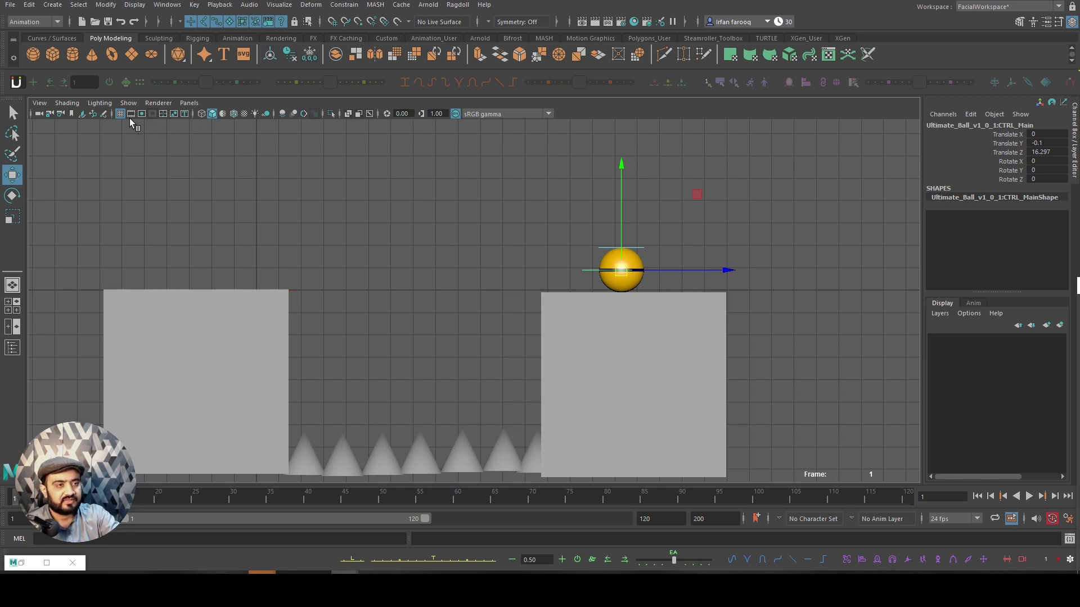
Open the Grease Pencil and sketch the ball's hop and look-over-the-edge poses on the first cube, with a "Look" note
click(103, 113)
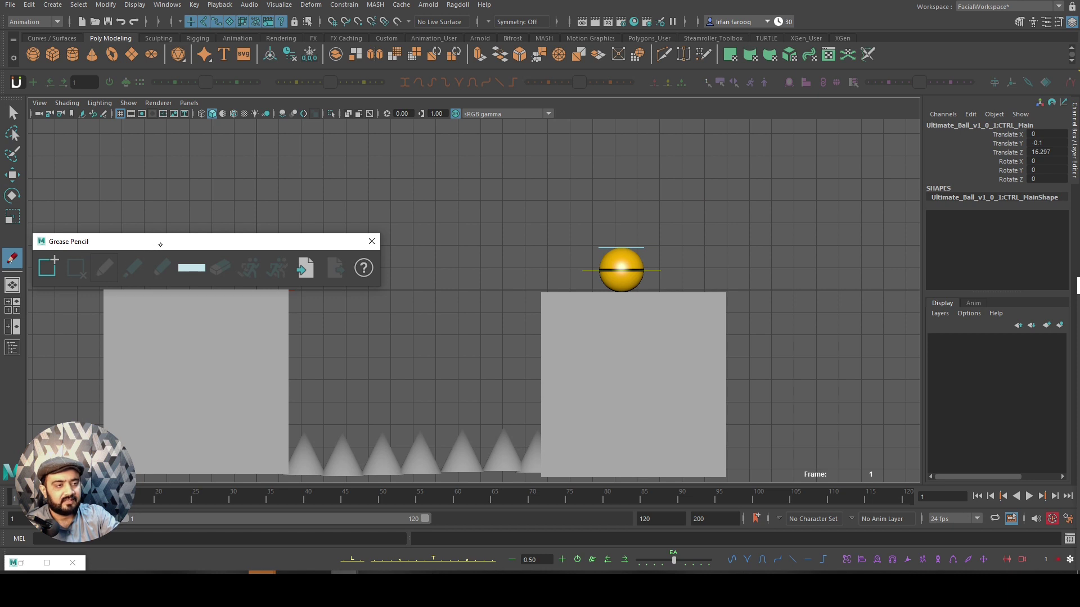
drag(160, 245, 161, 98)
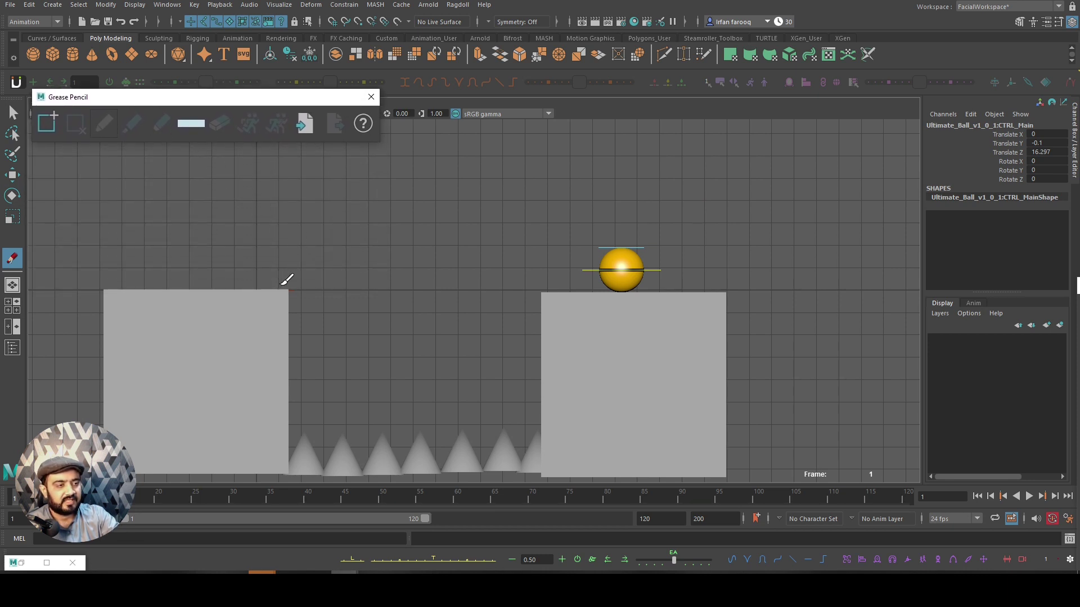
mouse_move(253, 246)
mouse_down()
mouse_move(274, 276)
mouse_move(246, 262)
mouse_up()
drag(251, 252, 257, 274)
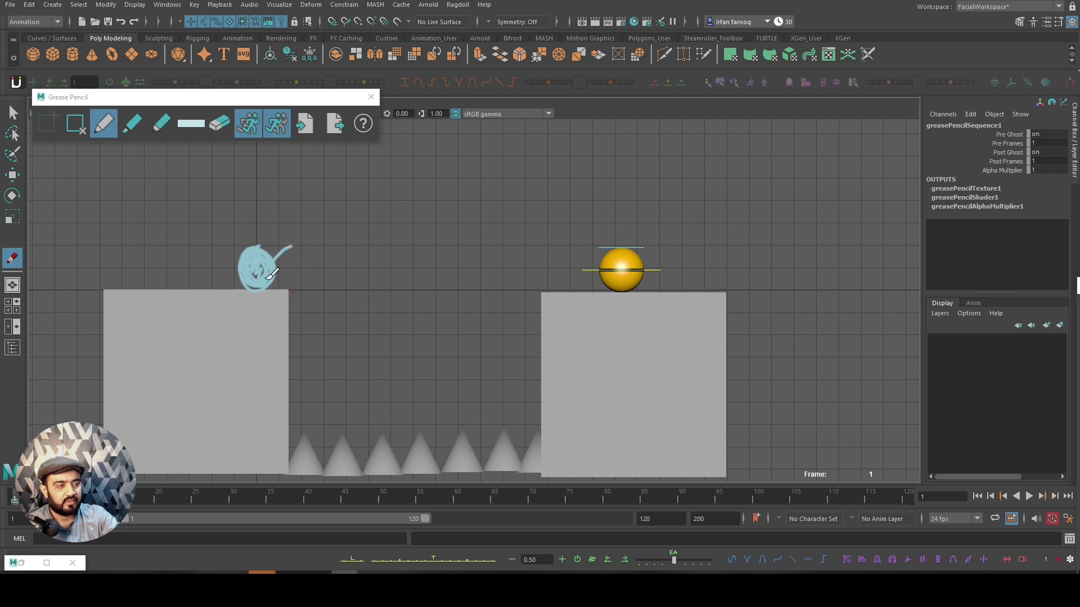
mouse_move(274, 274)
mouse_down()
mouse_move(314, 268)
mouse_move(303, 260)
mouse_move(326, 293)
mouse_move(350, 284)
mouse_move(313, 282)
mouse_up()
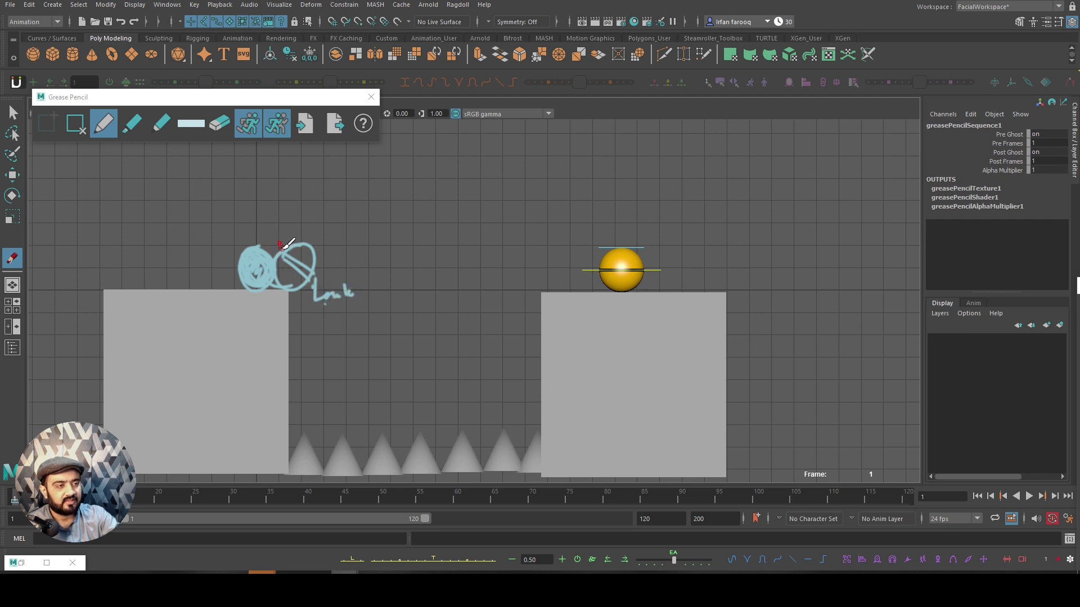
mouse_move(285, 269)
mouse_down()
mouse_move(264, 228)
mouse_move(237, 265)
mouse_move(182, 288)
mouse_move(291, 269)
mouse_move(269, 239)
mouse_move(236, 270)
mouse_move(227, 263)
mouse_up()
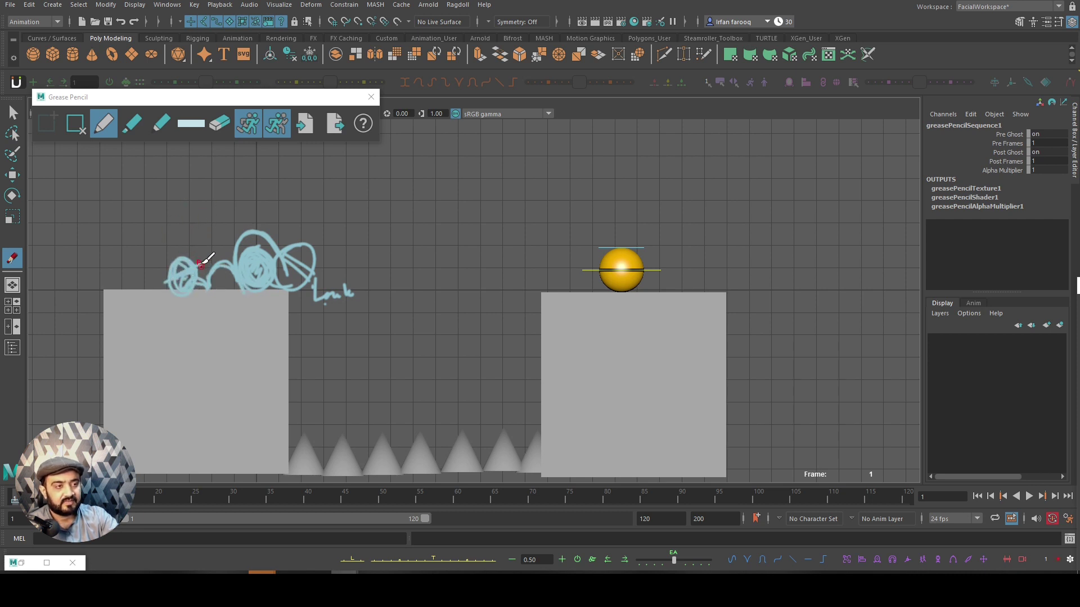
Set the pencil colour to red and draw the hop arcs, the big jump across the gap, and the ball hitting the second cube's edge
click(192, 123)
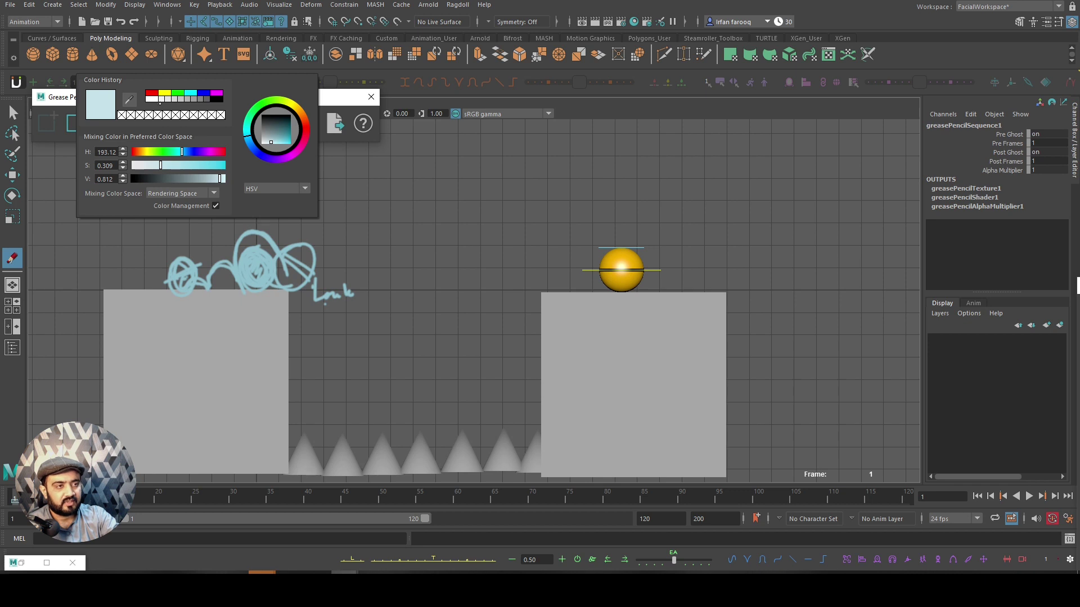
click(152, 94)
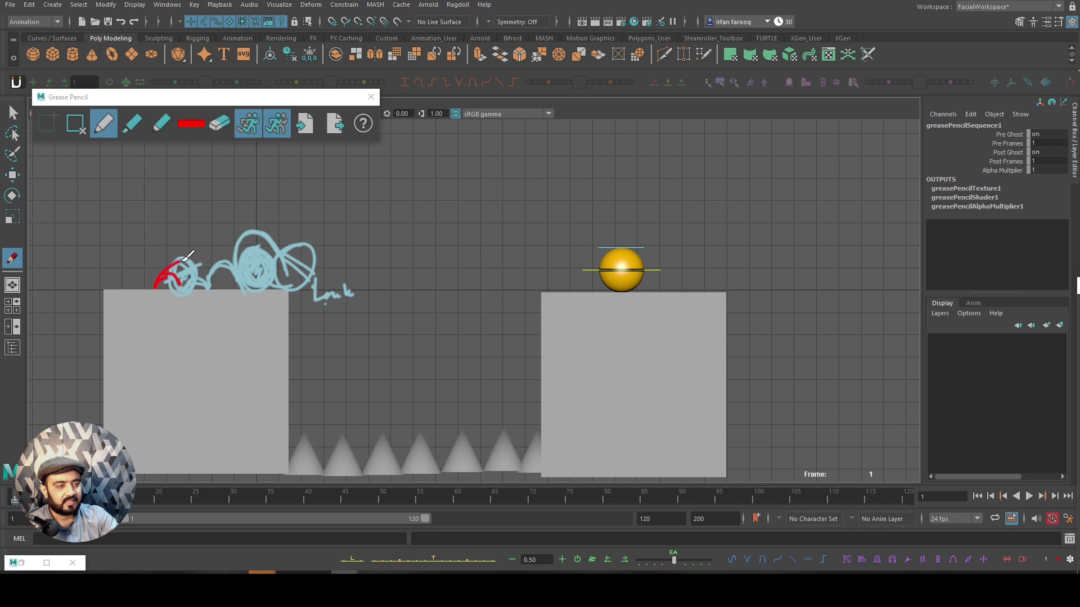
mouse_move(184, 259)
mouse_down()
mouse_move(212, 280)
mouse_move(248, 255)
mouse_move(281, 288)
mouse_move(307, 225)
mouse_move(343, 188)
mouse_move(392, 179)
mouse_move(449, 187)
mouse_move(502, 233)
mouse_up()
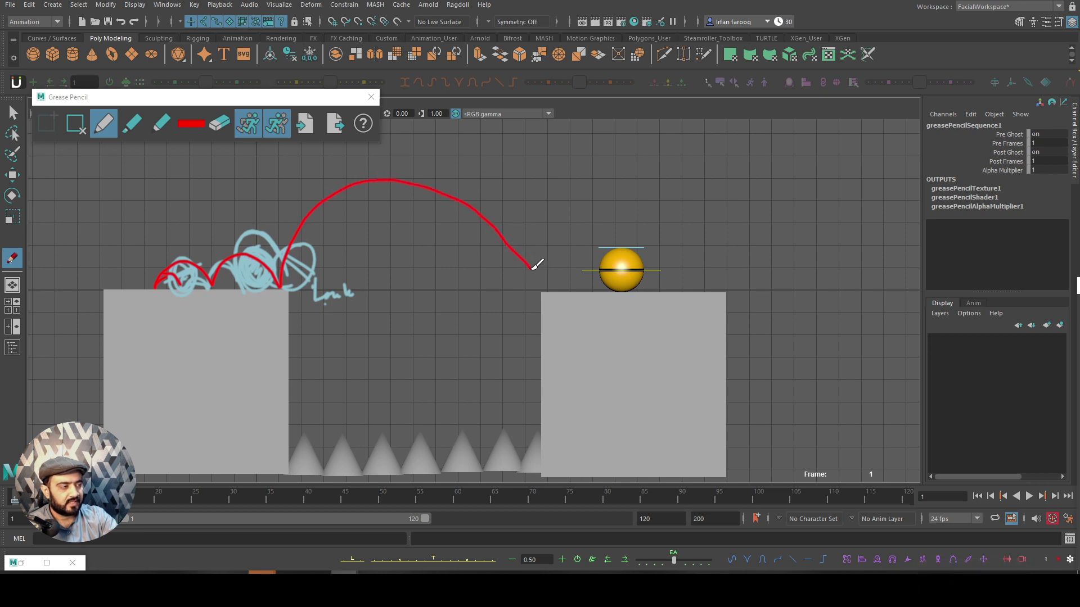
drag(540, 292, 534, 299)
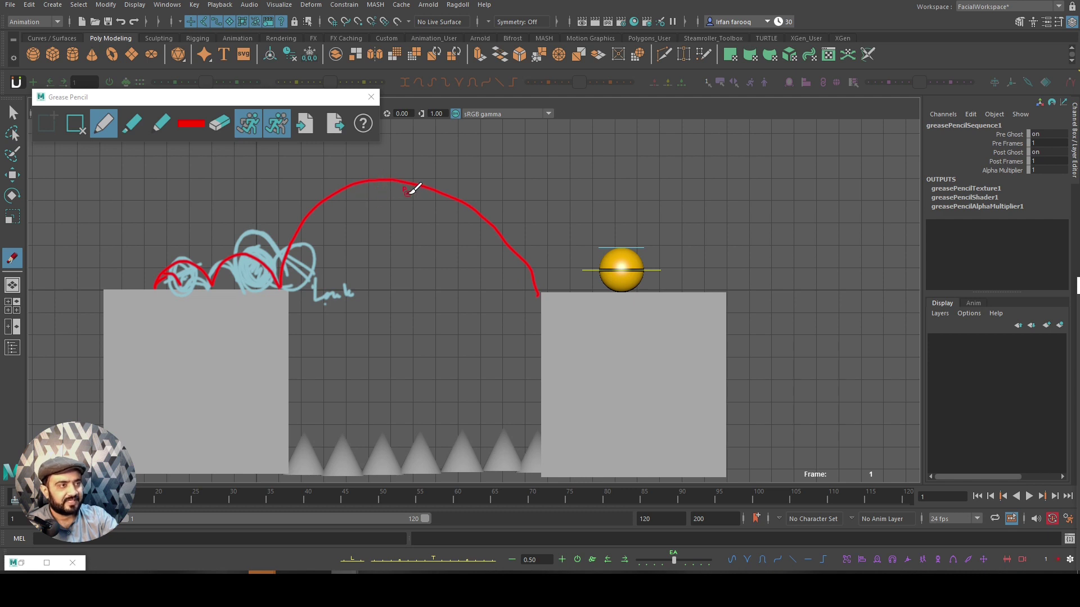
drag(526, 271, 544, 284)
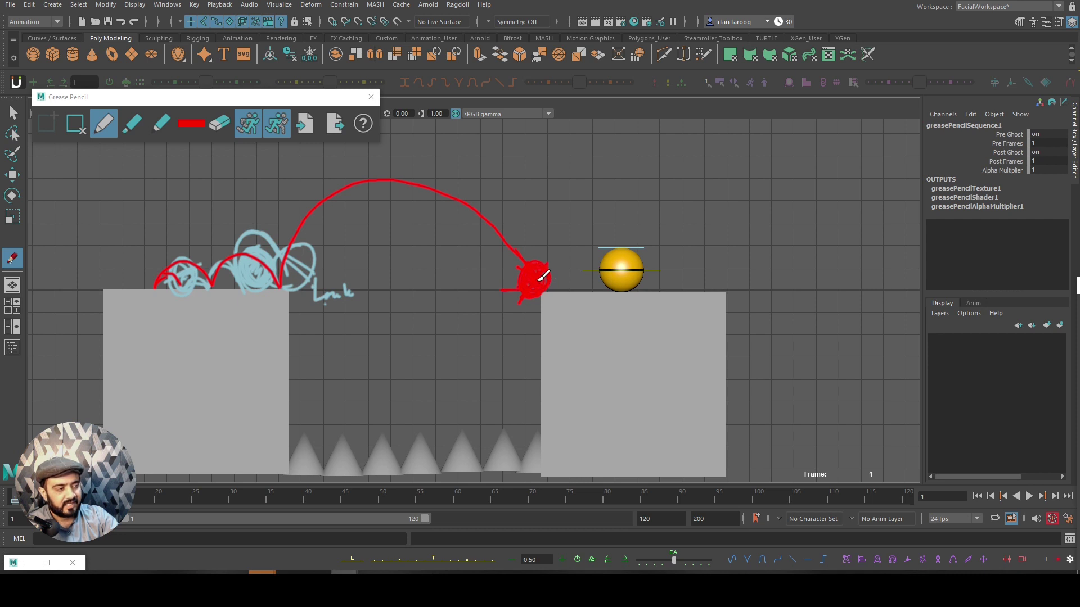
drag(540, 279, 513, 275)
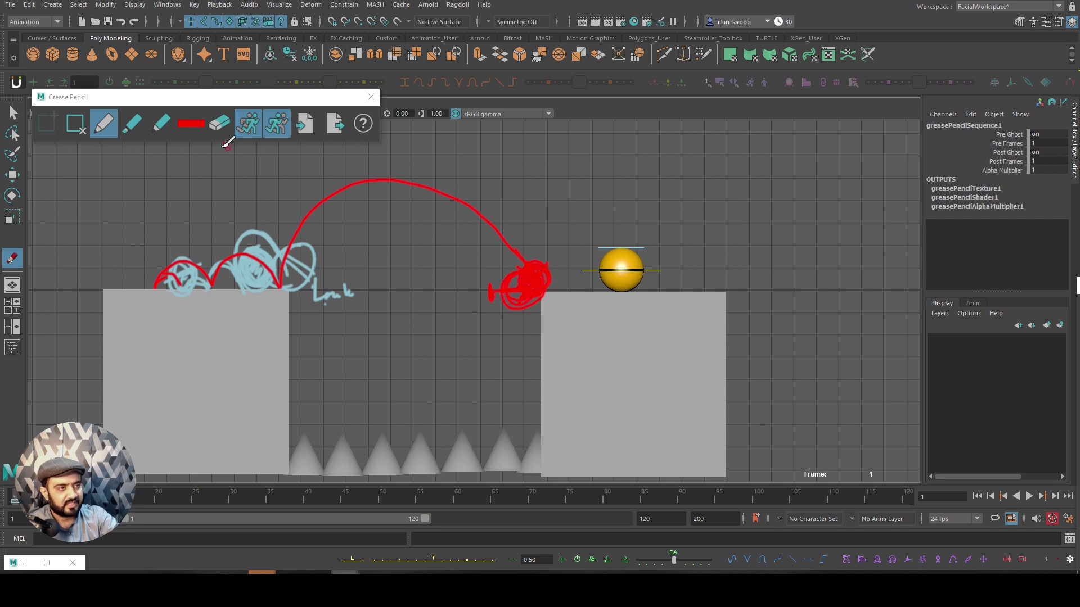
Set the pencil colour to green and draw the ball hanging at the second cube's edge, then climbing up and hopping along its top
click(192, 124)
click(201, 96)
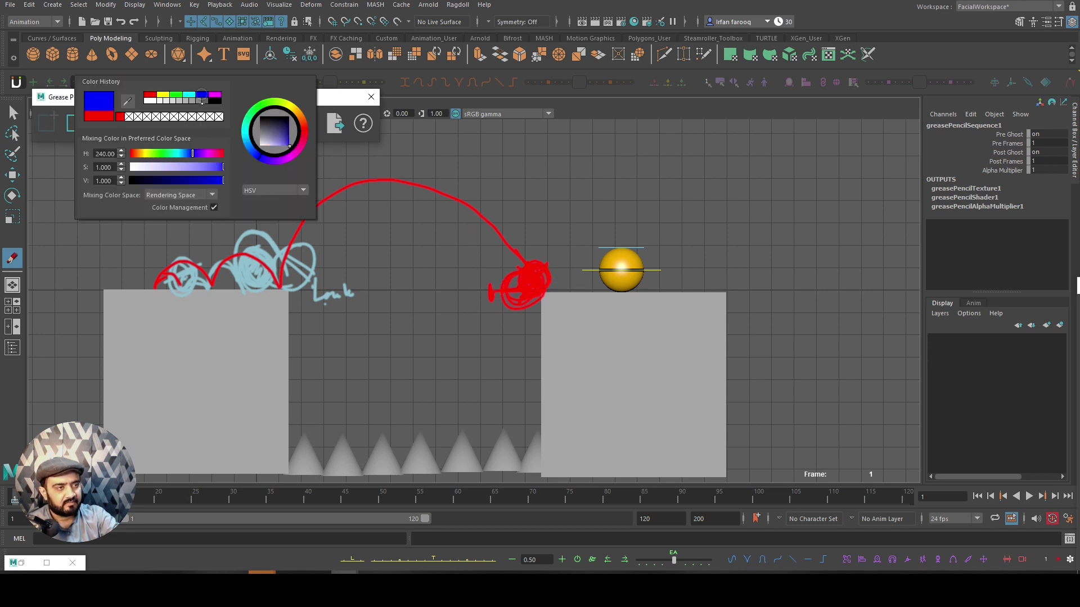
click(175, 94)
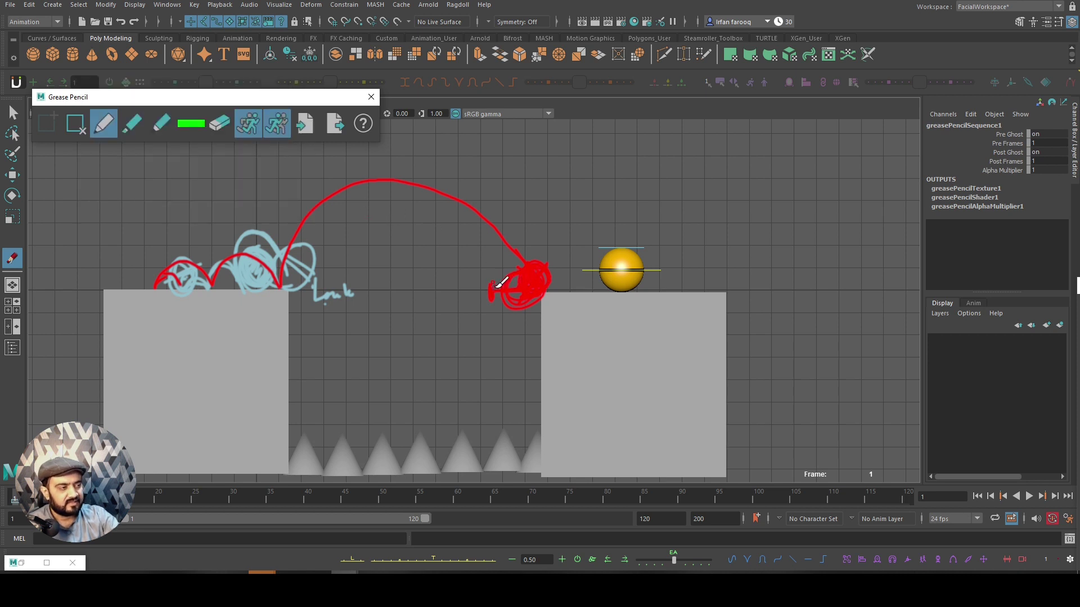
mouse_move(496, 284)
mouse_down()
mouse_move(532, 285)
mouse_move(521, 297)
mouse_move(535, 275)
mouse_move(527, 295)
mouse_move(541, 292)
mouse_up()
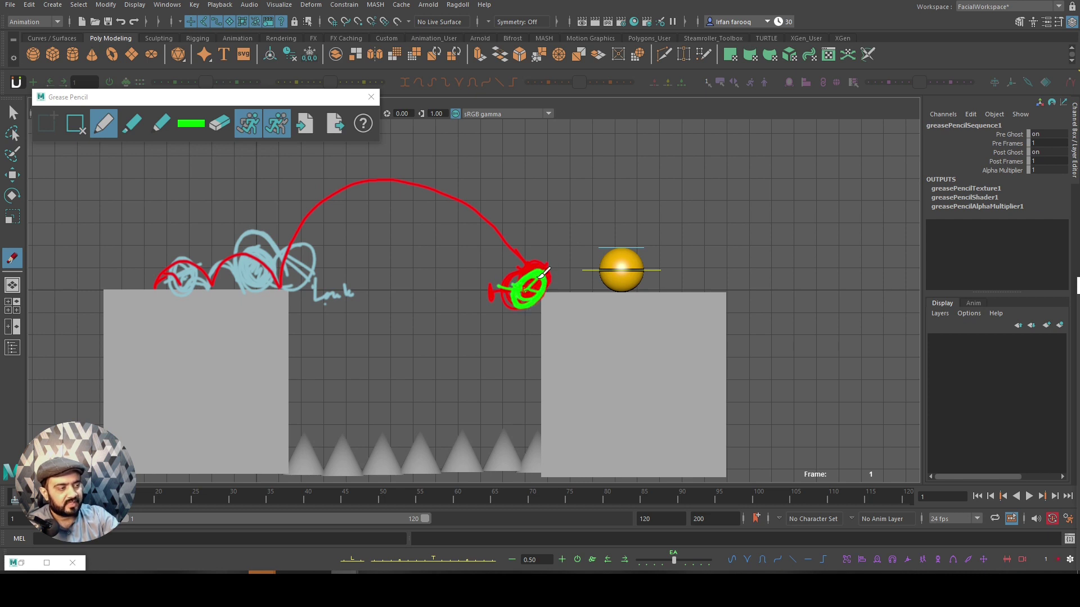
mouse_move(535, 284)
mouse_down()
mouse_move(577, 238)
mouse_move(549, 268)
mouse_move(578, 240)
mouse_move(565, 247)
mouse_move(616, 249)
mouse_move(644, 288)
mouse_move(677, 275)
mouse_move(689, 287)
mouse_move(708, 281)
mouse_move(716, 271)
mouse_move(700, 263)
mouse_move(698, 283)
mouse_move(706, 263)
mouse_move(719, 281)
mouse_move(695, 269)
mouse_up()
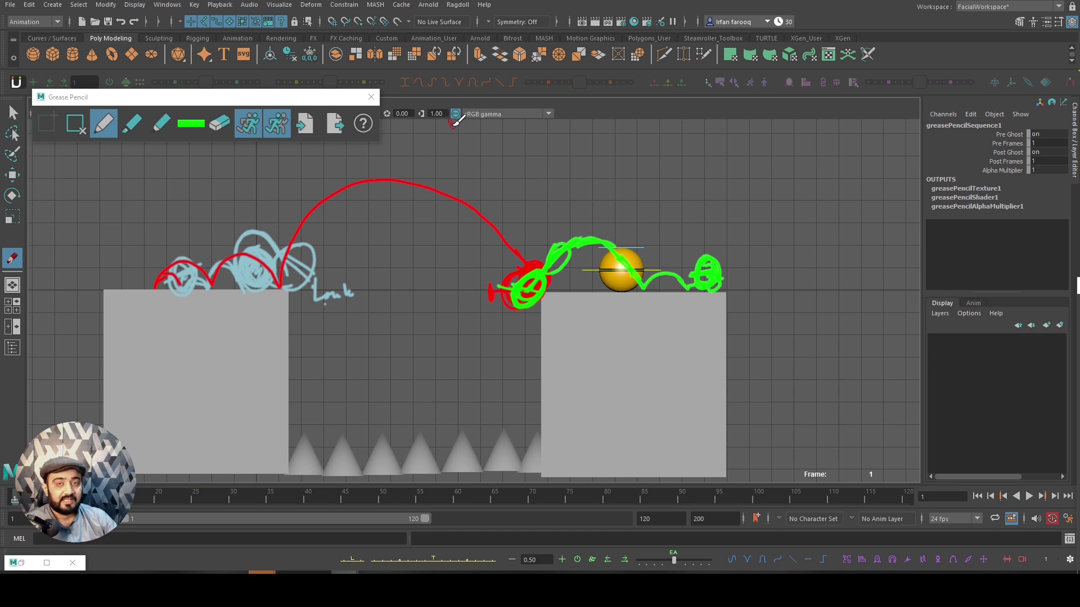
Move the ball's main control back onto the first cube at -0.075 in Translate Y and -0.1 in Translate Z, and key it on frame 1
key(w)
click(590, 276)
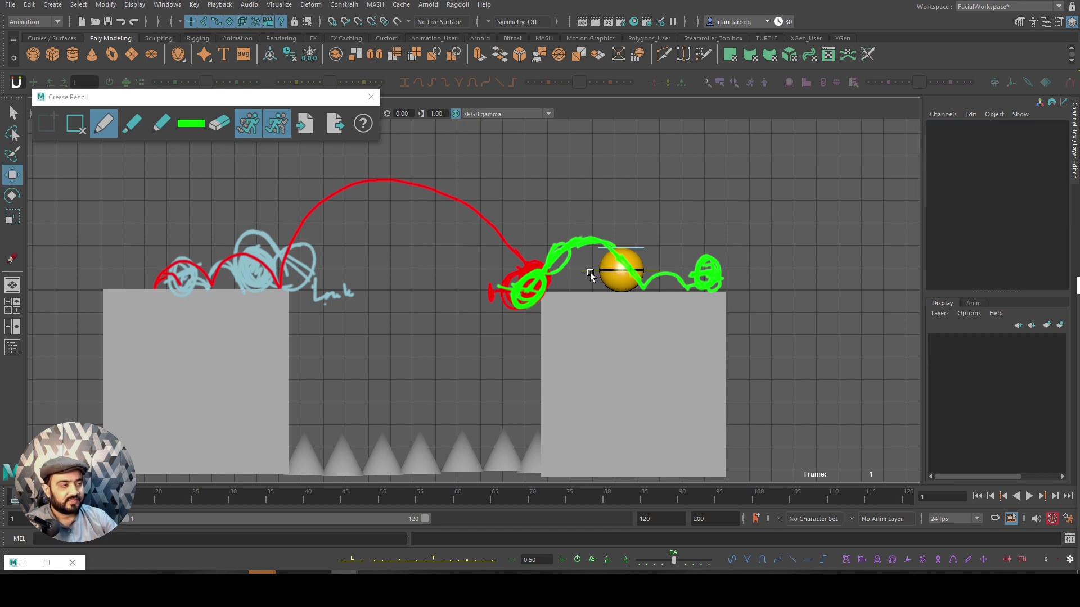
click(600, 272)
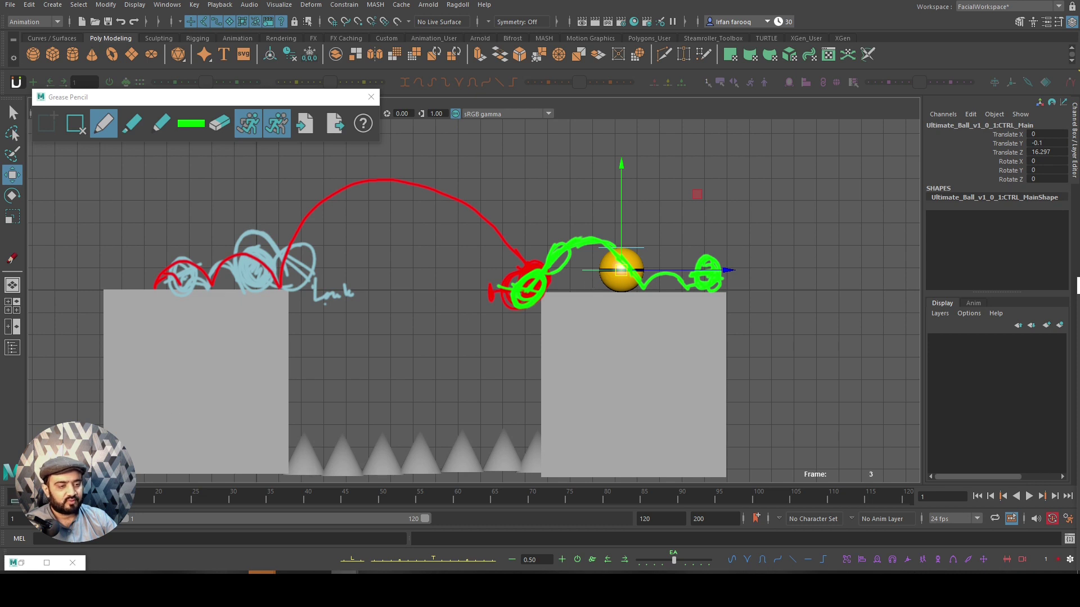
key(Return)
drag(623, 274, 258, 271)
key(s)
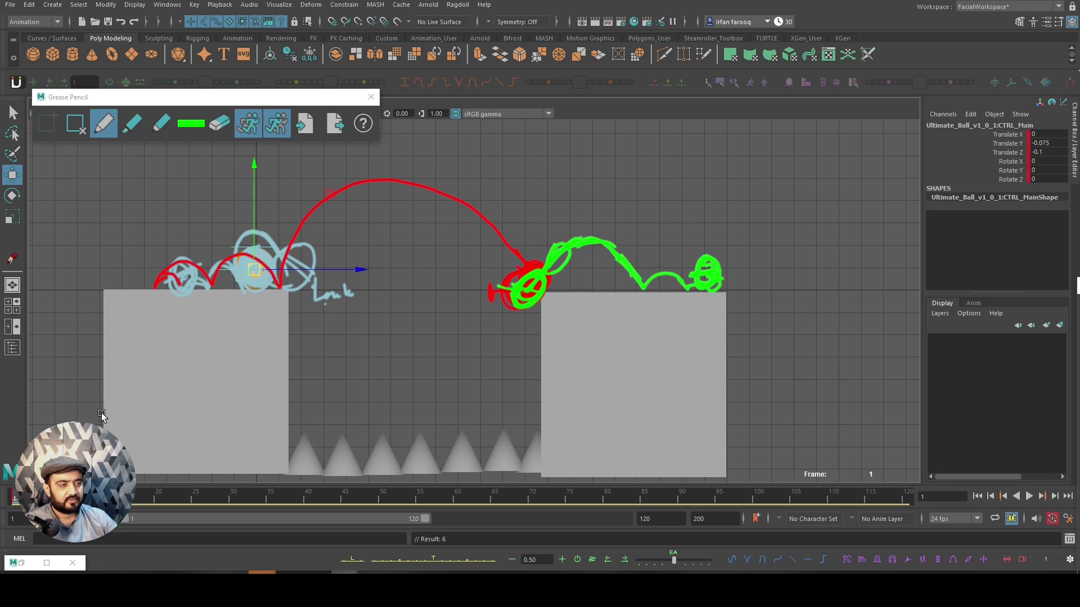
Set the default in tangent to Clamped and the default out tangent to Stepped in the animation preferences, and save them
click(1068, 522)
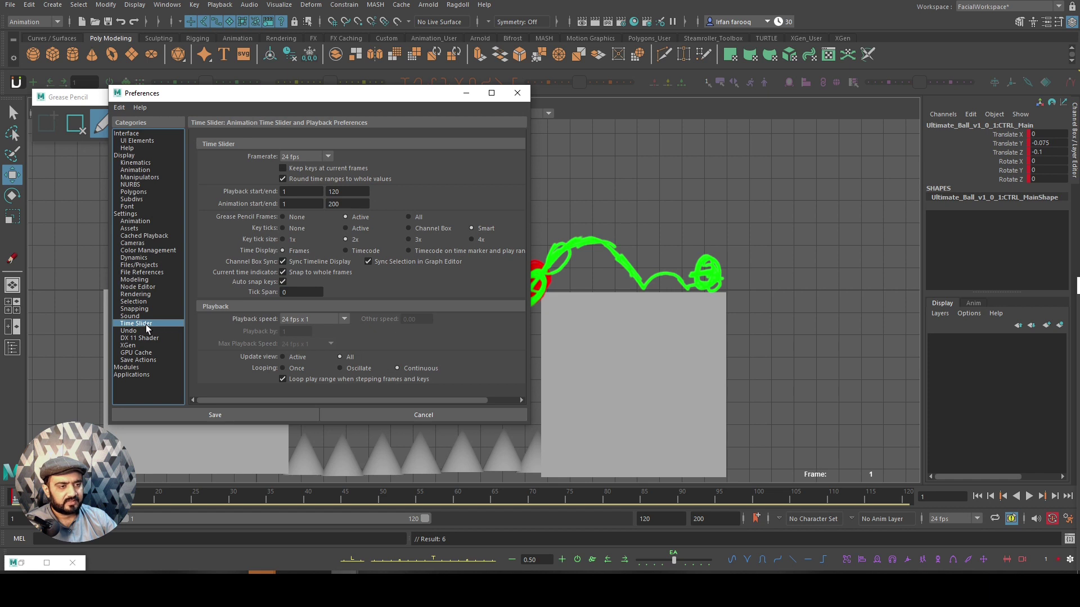
click(139, 223)
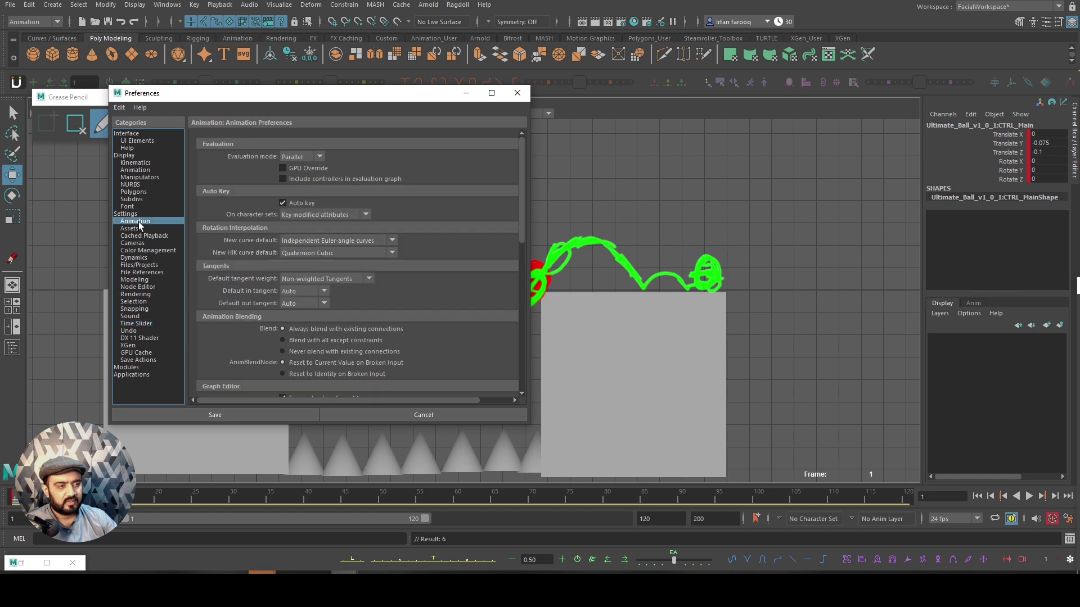
click(294, 291)
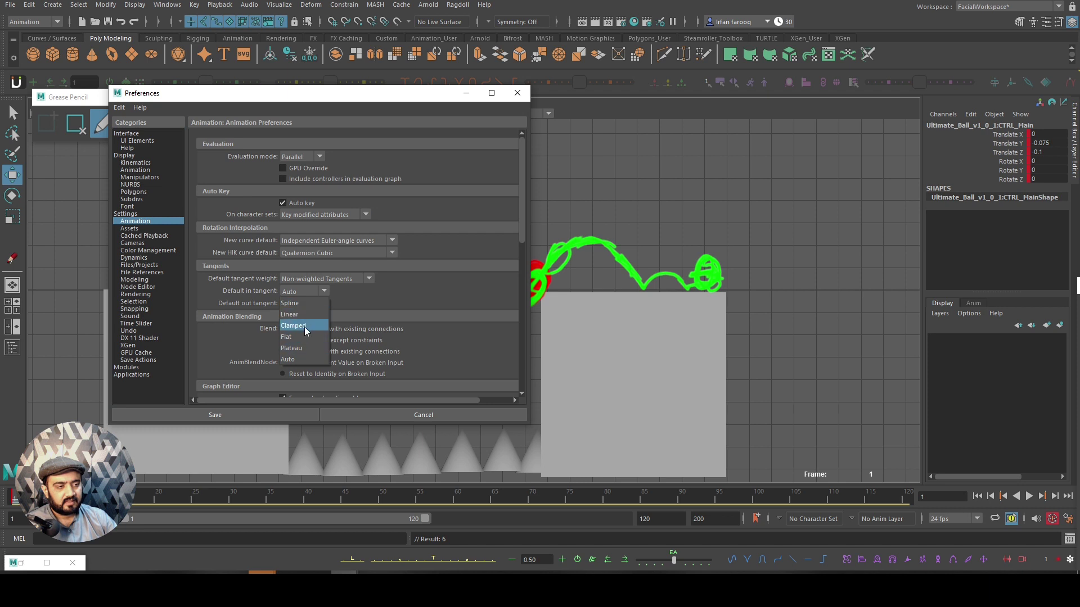
click(305, 326)
click(308, 303)
click(298, 358)
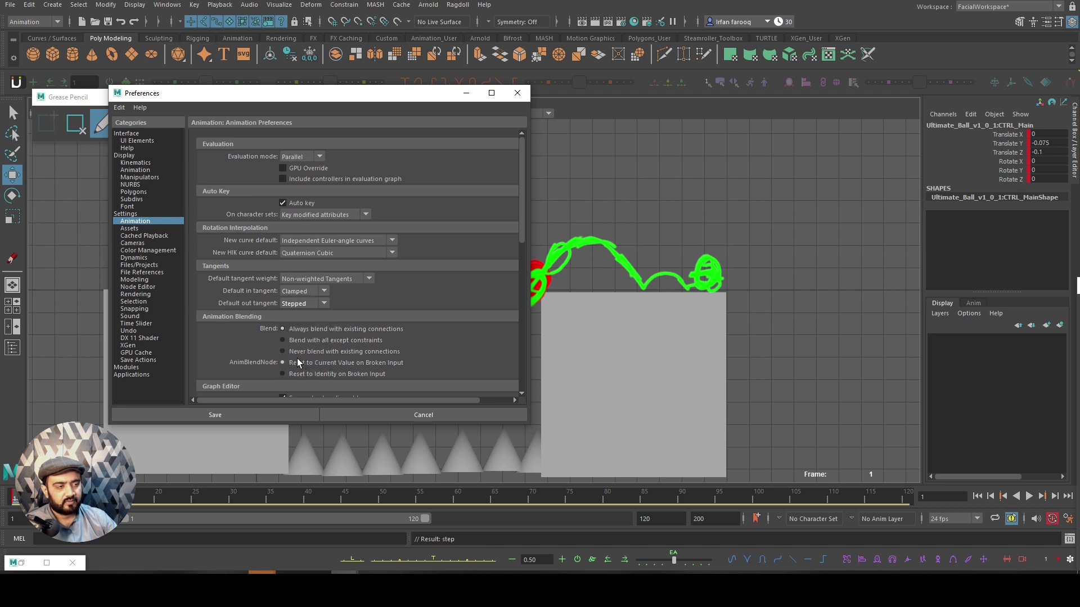
click(232, 408)
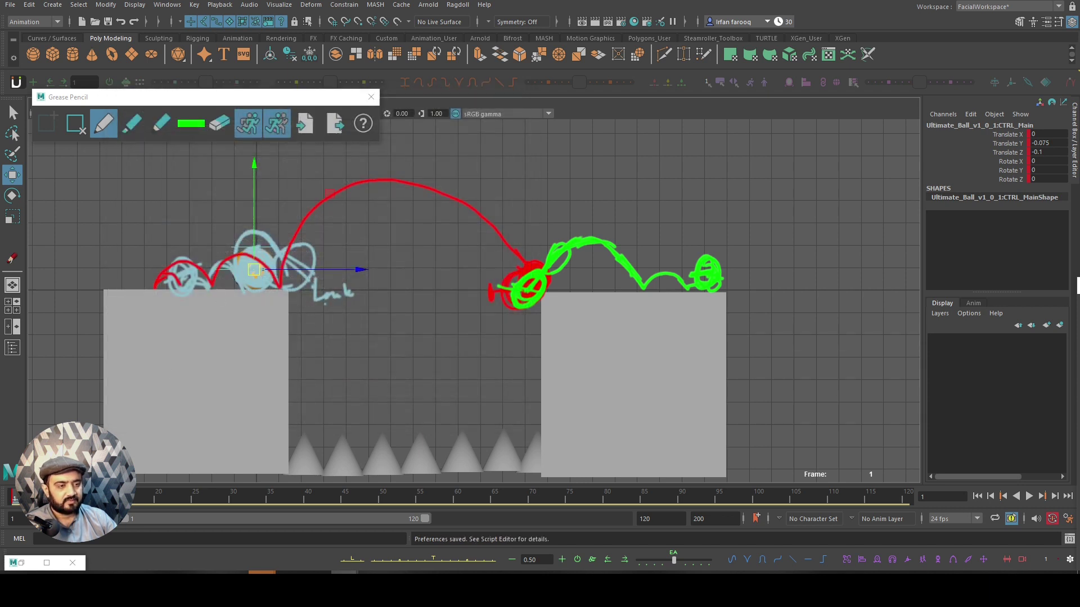
On frame 5, key the ball leaning over the first cube's edge at -0.05 Translate Y, 1.733 Translate Z and 27.571 Rotate X
key(alt+v)
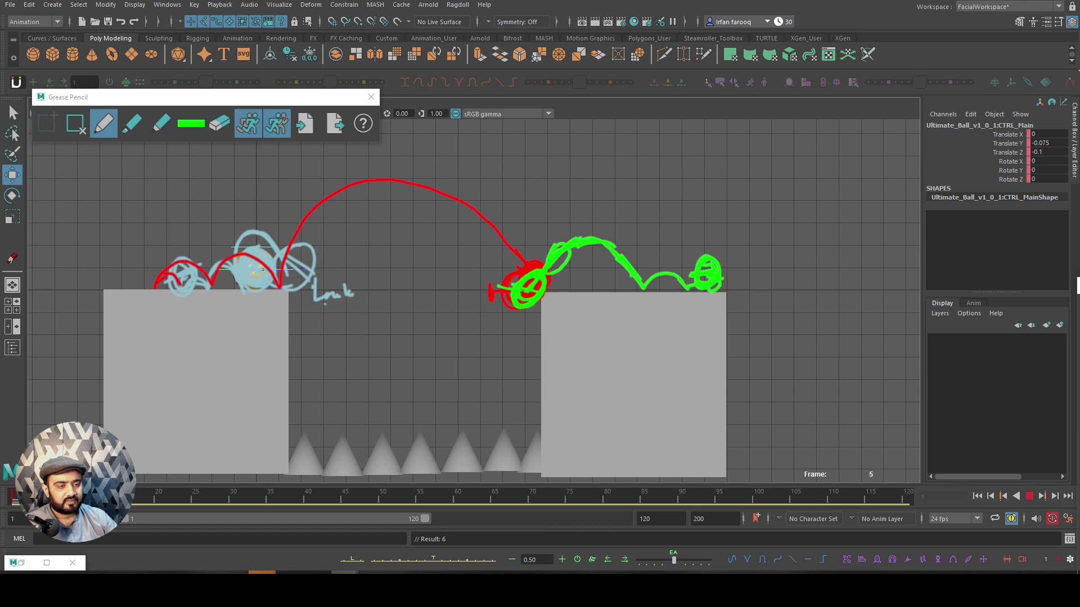
key(alt+v)
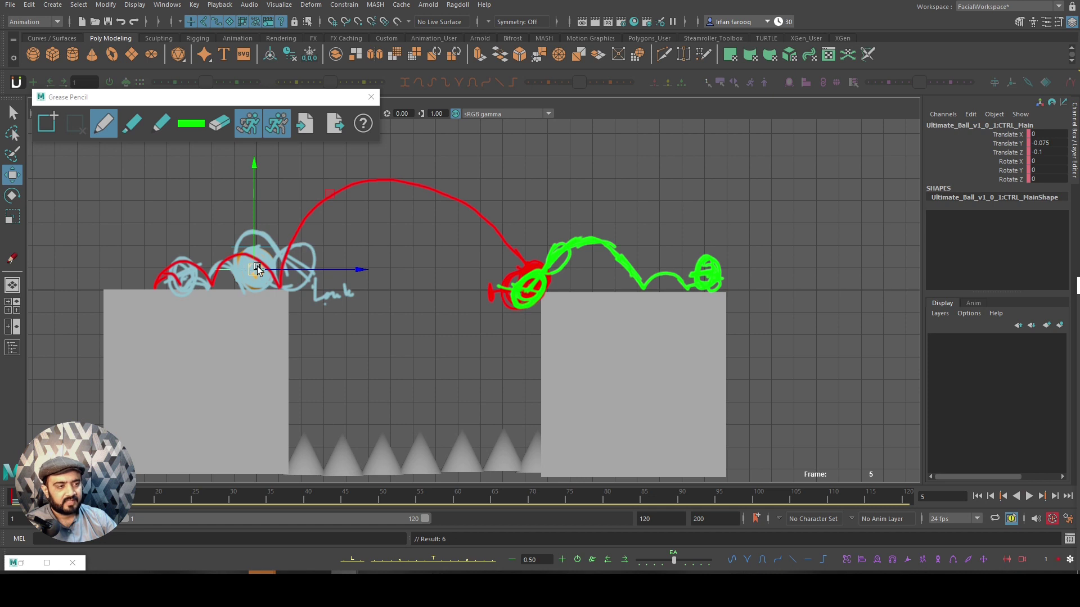
drag(254, 270, 292, 265)
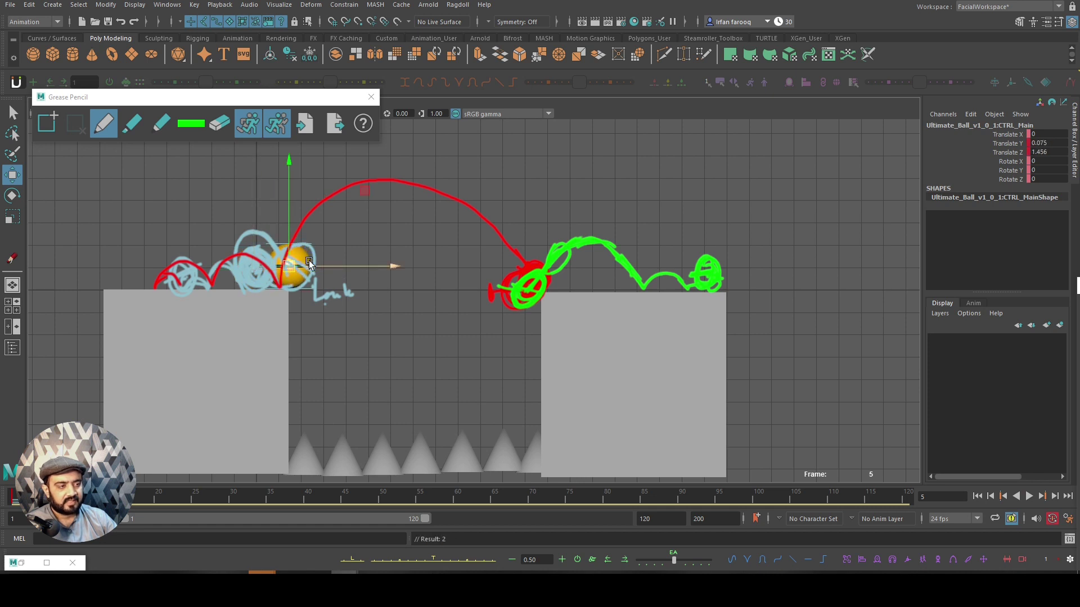
key(e)
drag(357, 210, 381, 251)
key(w)
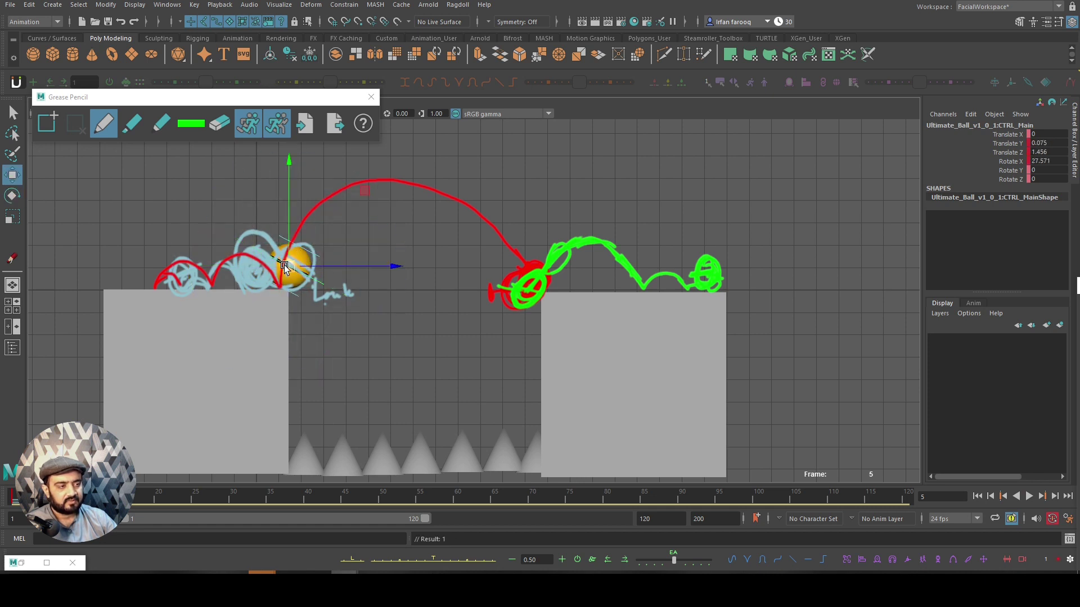
drag(286, 264, 294, 270)
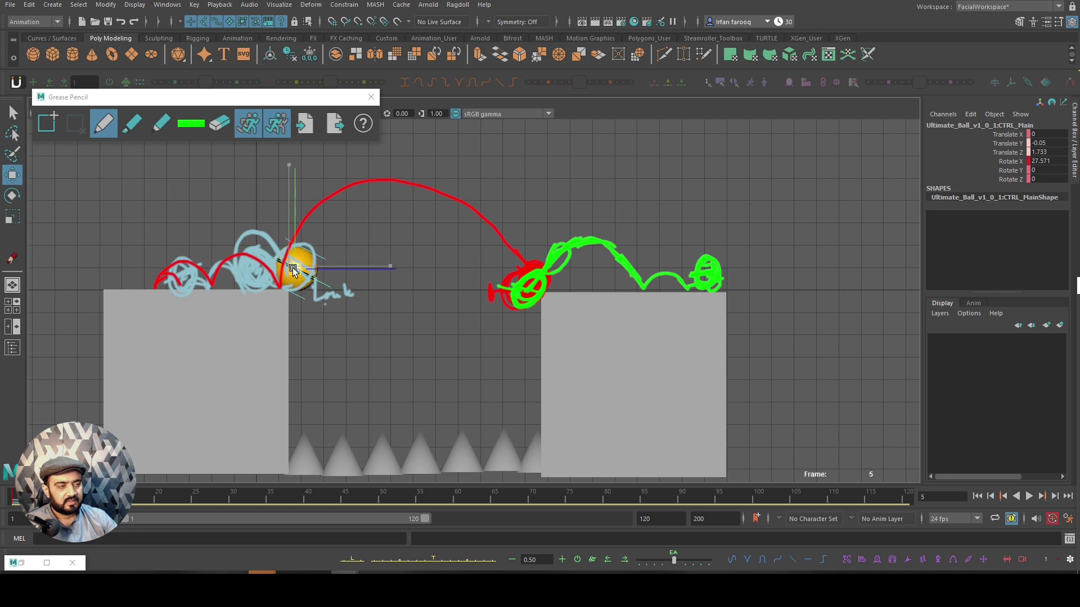
key(s)
On frame 10, pull the ball back from the edge to about -0.65 Translate Z and rotate it nearly upright, about 1.66 Rotate X
key(alt+v)
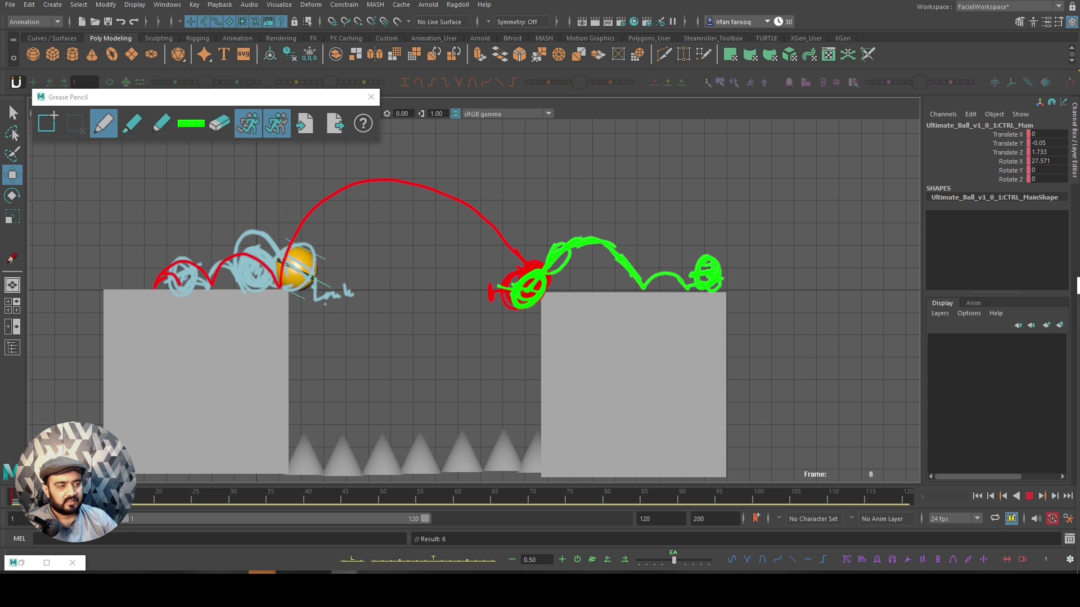
key(alt+v)
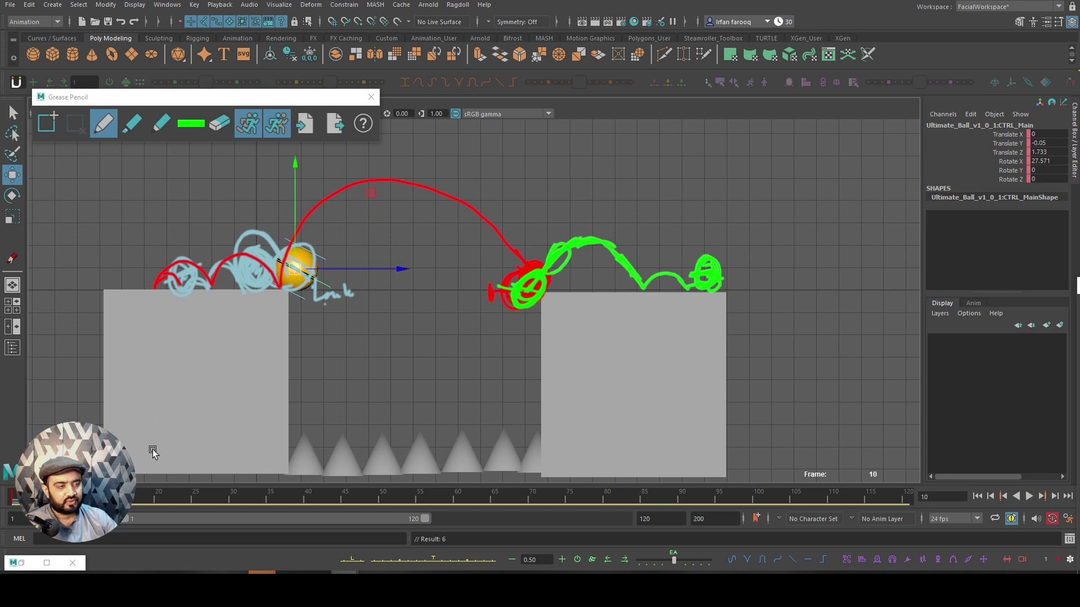
drag(288, 277, 238, 275)
key(e)
drag(326, 217, 294, 191)
On frame 7, raise the ball into a mid-air pose at about 1.38 Translate Y, 0.18 Translate Z and 16 Rotate X
key(w)
drag(240, 266, 255, 235)
key(comma)
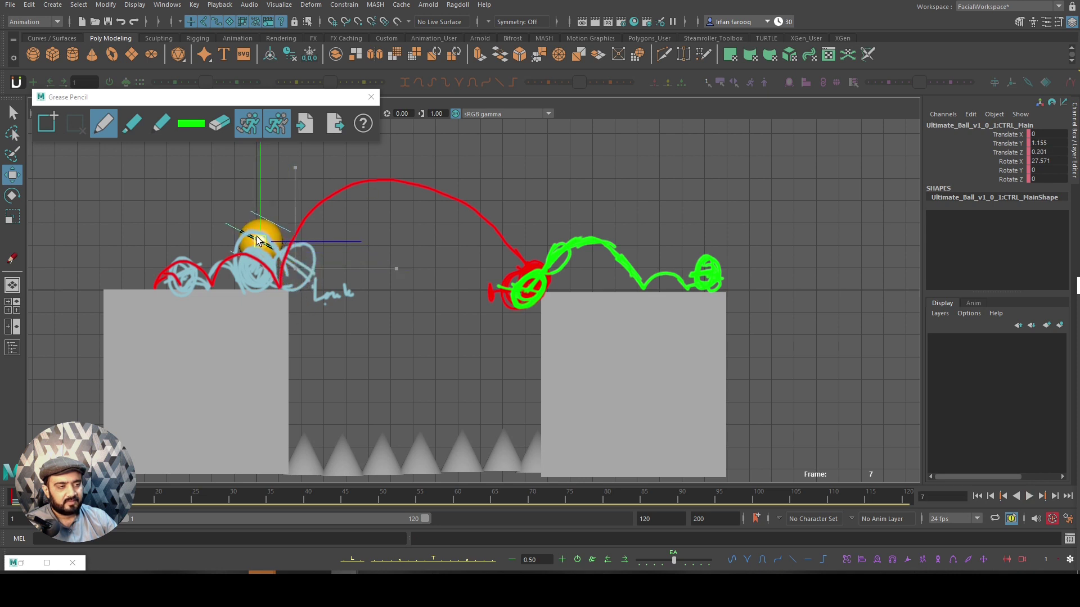
key(e)
On frame 12, slide the ball farther back along the first cube to about -1.9 Translate Z, and advance to frame 14
key(alt+v)
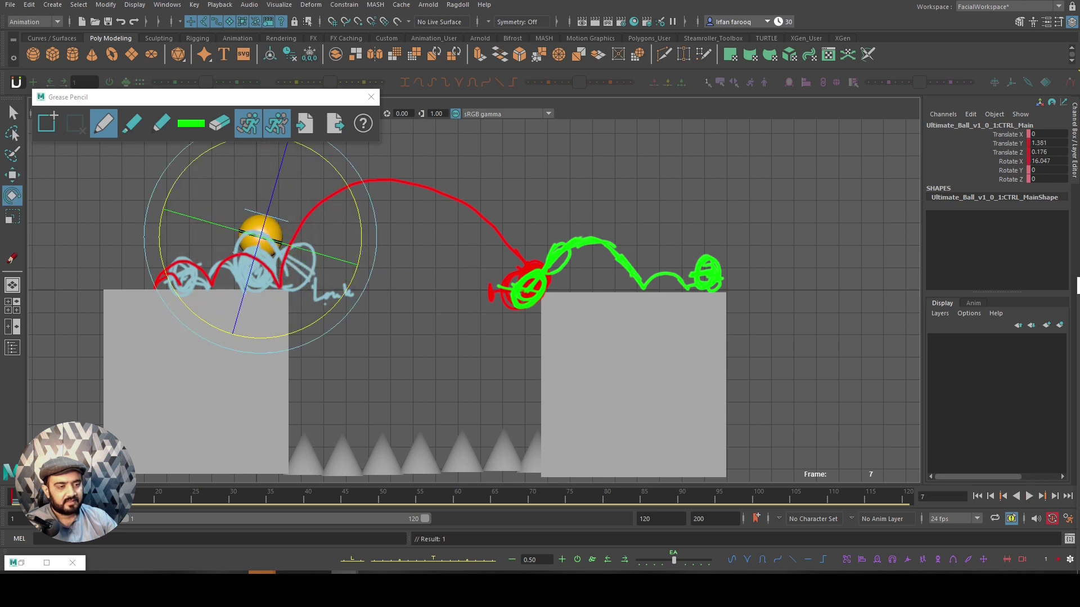
key(alt+v)
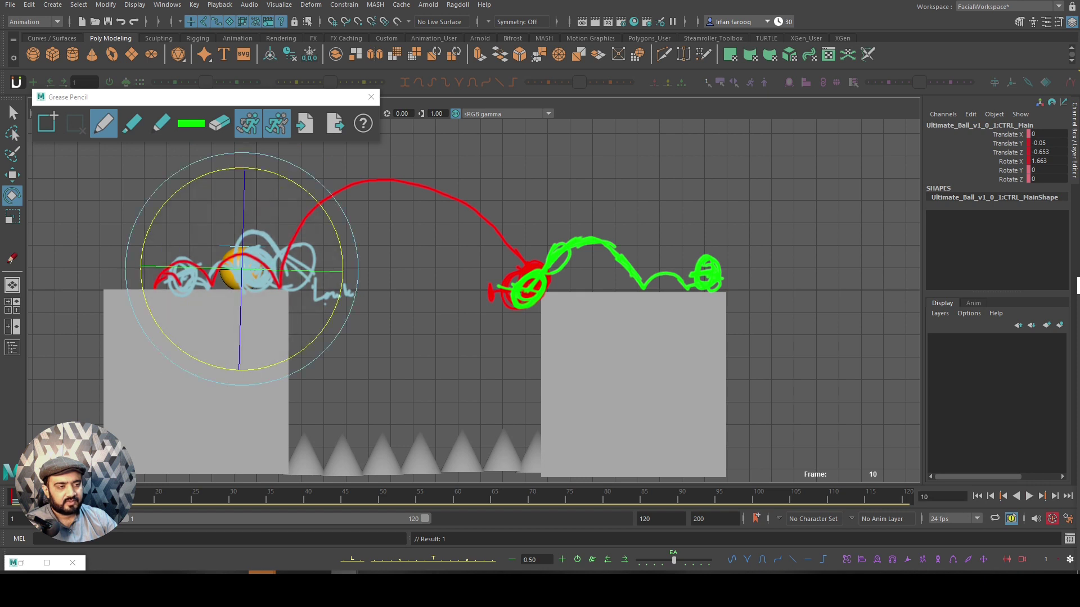
key(alt+v)
key(alt+v)
key(w)
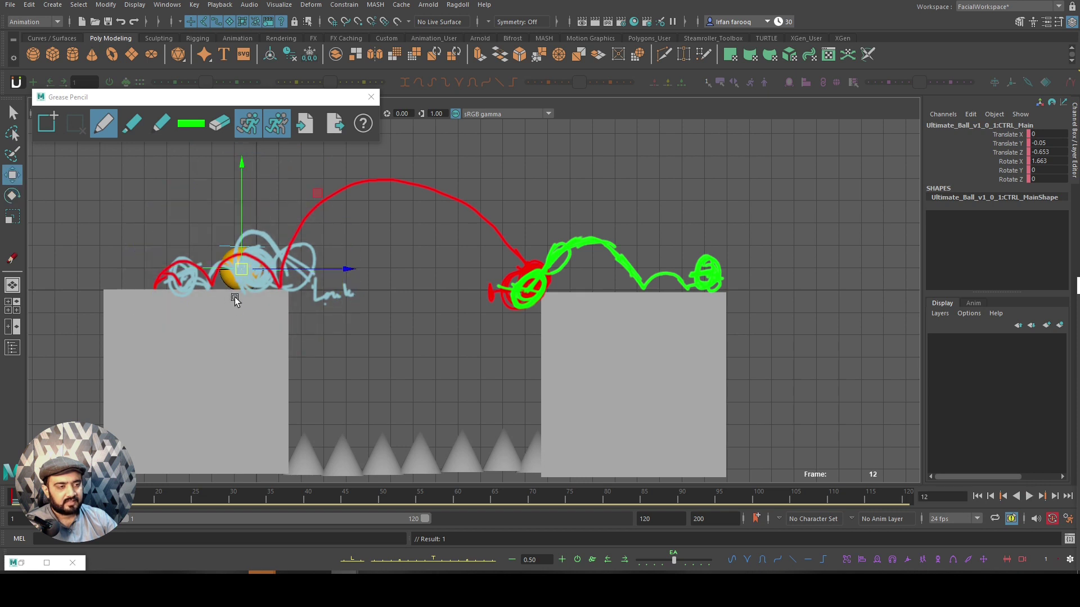
drag(242, 269, 210, 268)
key(alt+period)
key(alt+period)
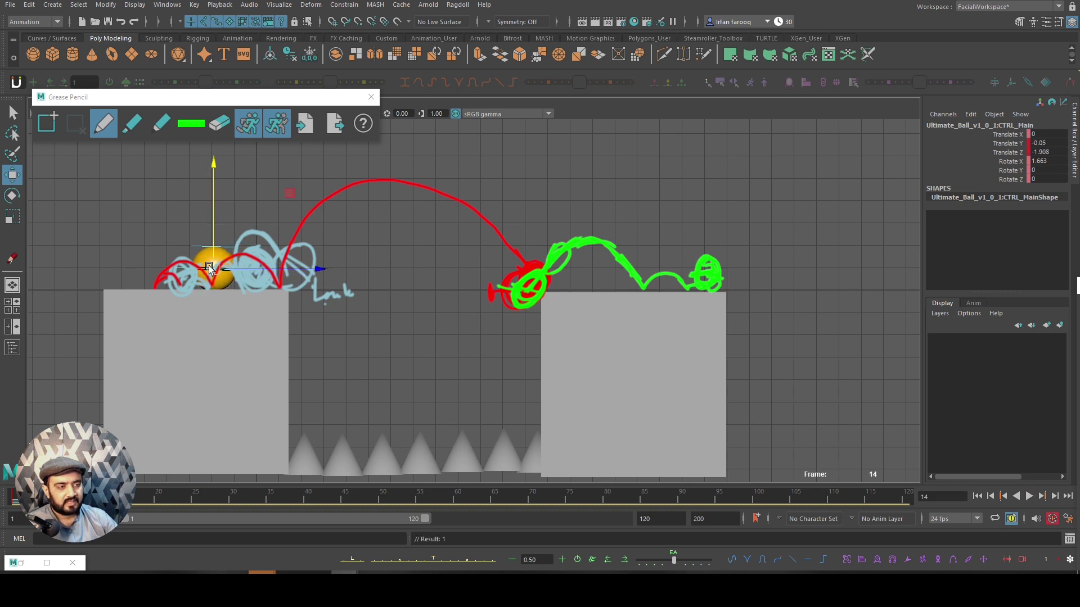
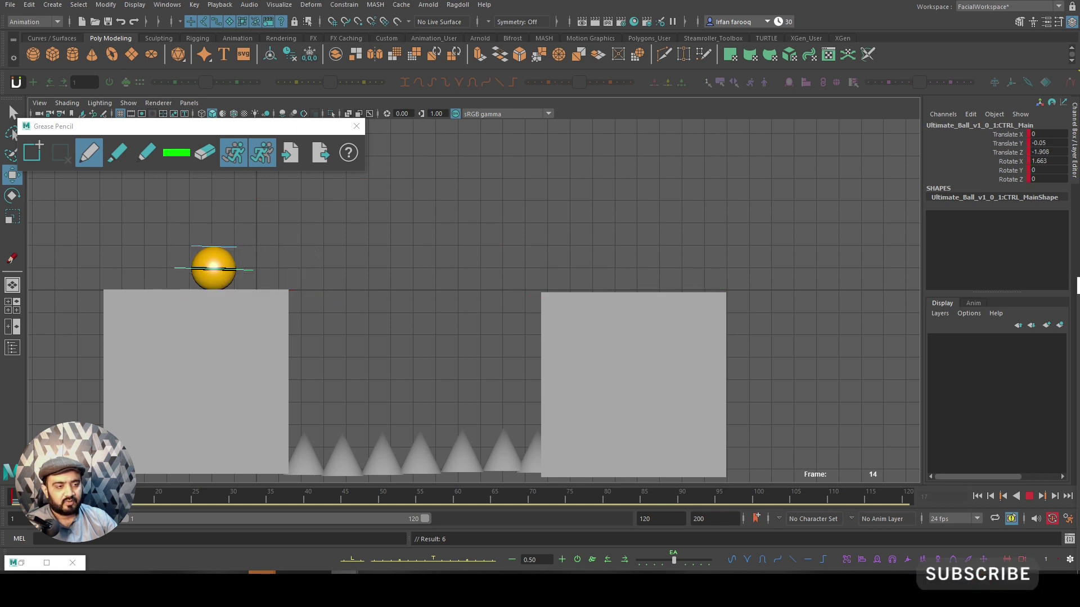
Slide the ball back to about -3.19 Translate Z, and key slight tilts of it on frames 19 and 21
drag(137, 499, 152, 495)
key(e)
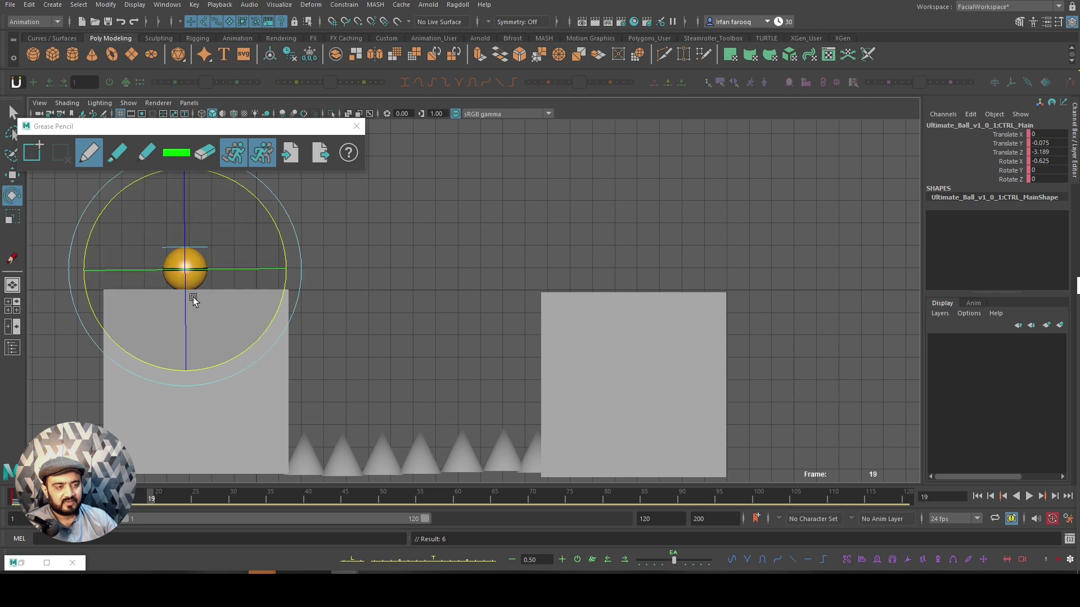
drag(197, 245, 190, 251)
key(shift+e)
drag(153, 490, 162, 489)
key(alt+v)
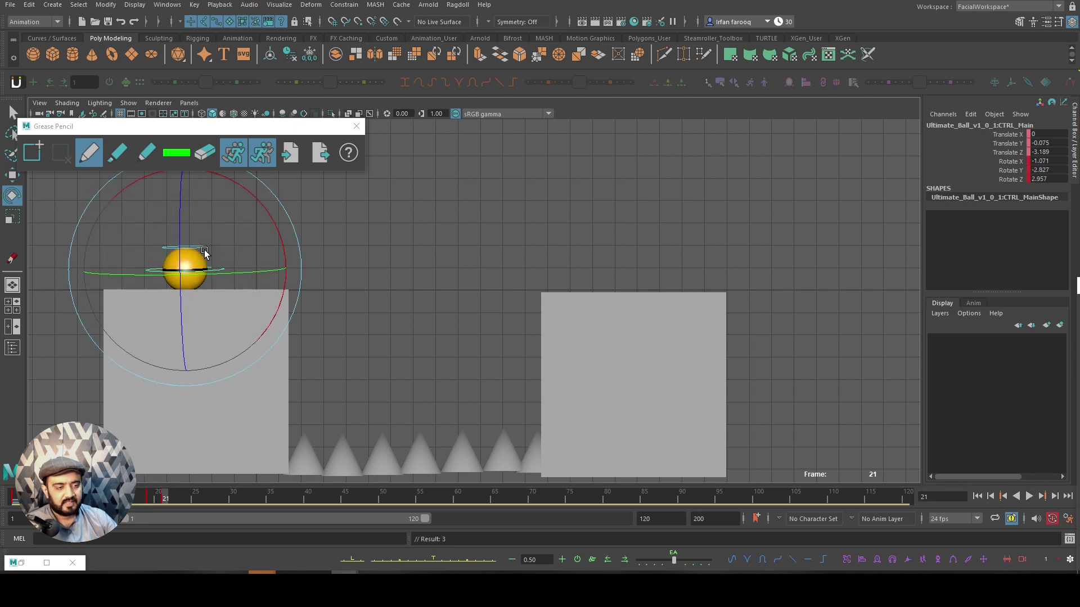
Extend the ball's tremble from frame 23 with small keyed rotations, reaching about -1.14 Rotate X, -3.82 Rotate Y and 3.96 Rotate Z
key(alt+period)
key(alt+period)
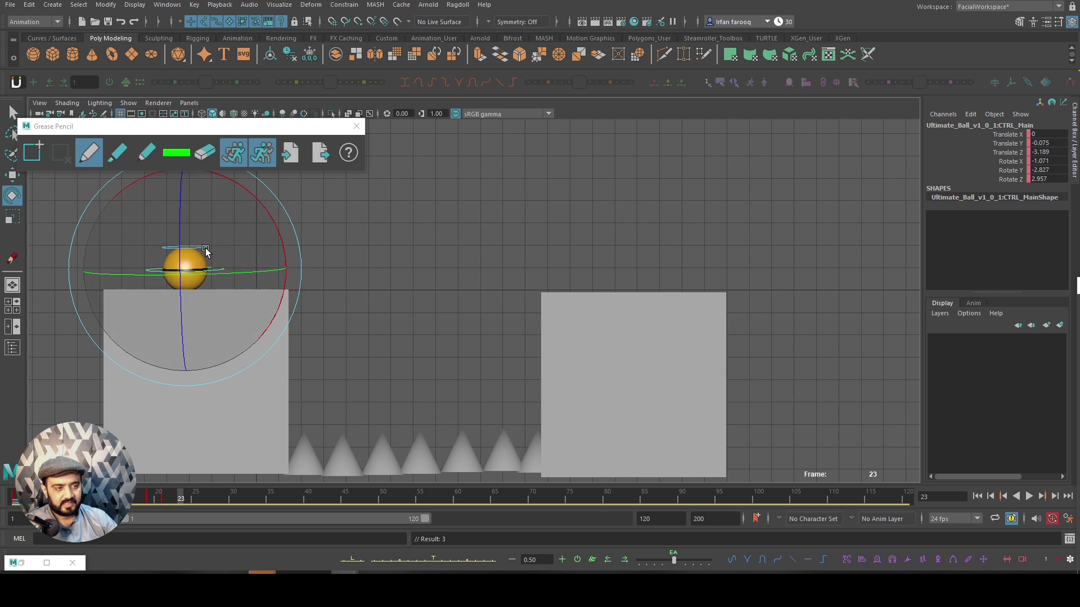
key(shift+e)
key(alt+period)
key(alt+period)
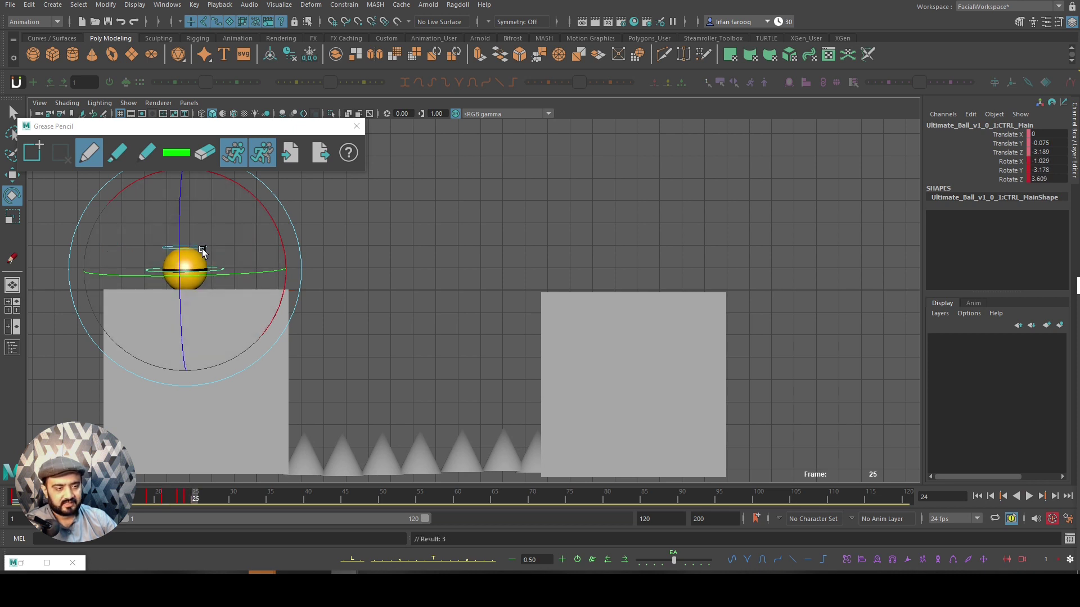
key(alt+period)
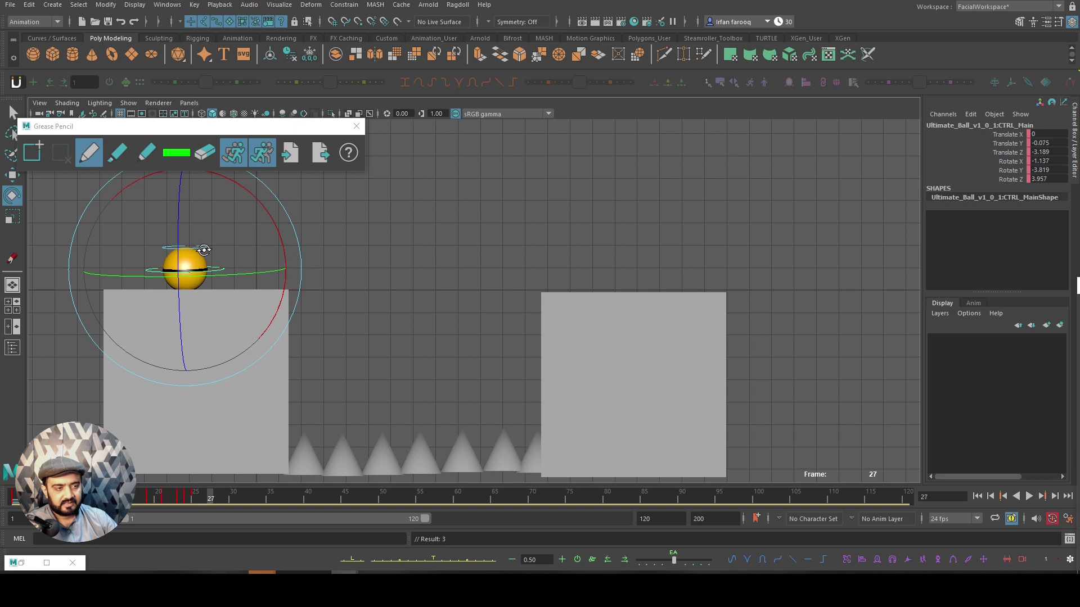
Key more small shaking rotations up to about frame 30, ending at -1.408 Rotate X, -3.434 Rotate Y and 1.413 Rotate Z, and play them back
drag(155, 498, 207, 498)
key(alt+comma)
mouse_move(197, 266)
mouse_down()
mouse_move(200, 254)
mouse_move(198, 262)
mouse_up()
key(shift+e)
key(alt+period)
key(shift+e)
key(alt+period)
key(period)
key(period)
key(shift+e)
key(alt+v)
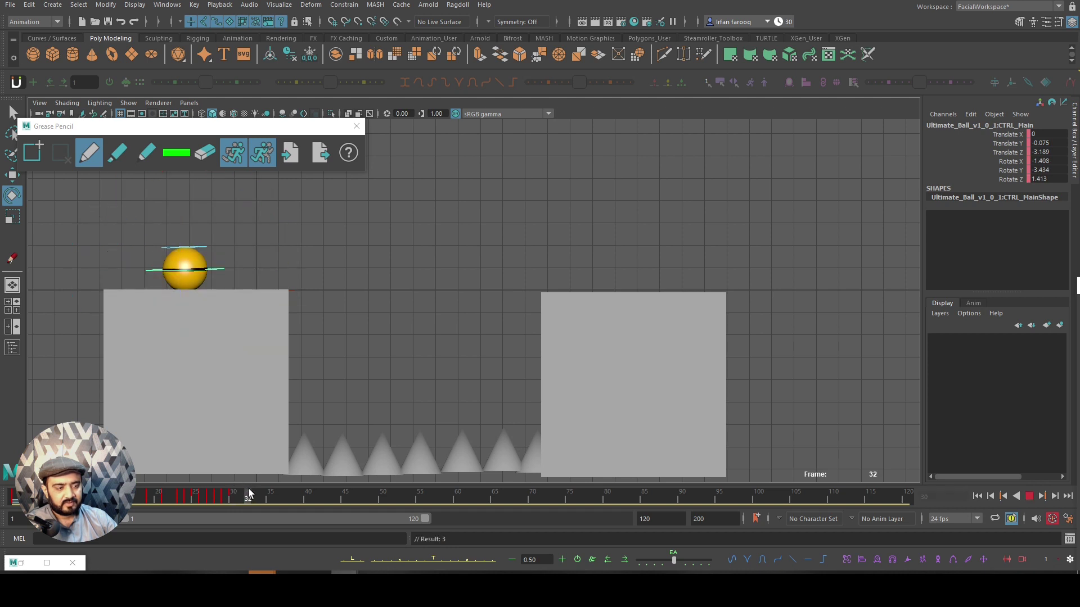
key(alt+v)
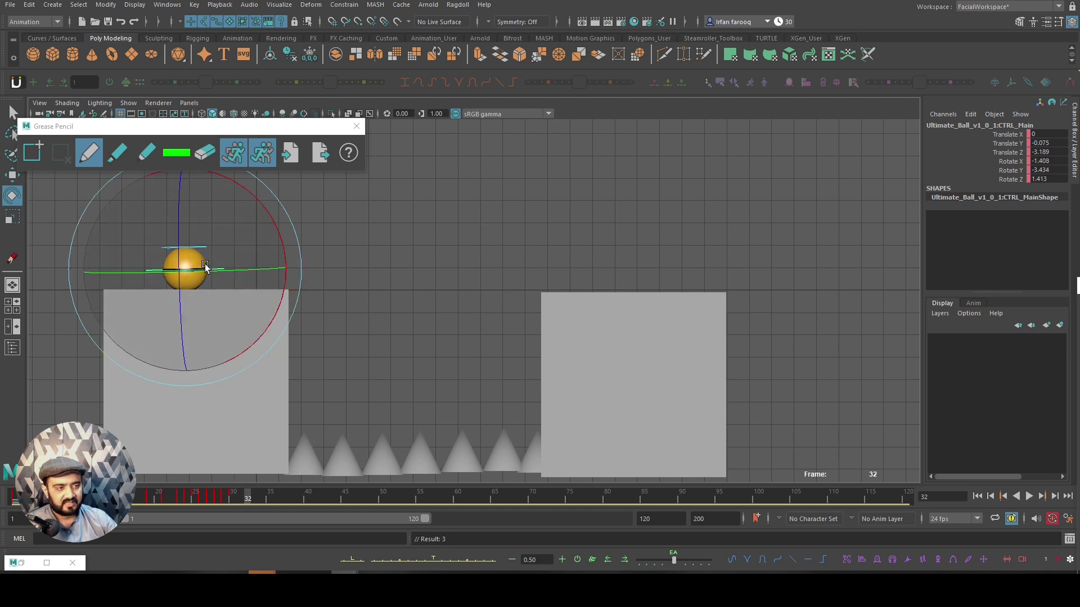
On frame 35, key the ball at -0.05 Translate Y, -3.264 Translate Z and -6.294 Rotate X, and show the Grease Pencil sketch again
drag(248, 498, 270, 499)
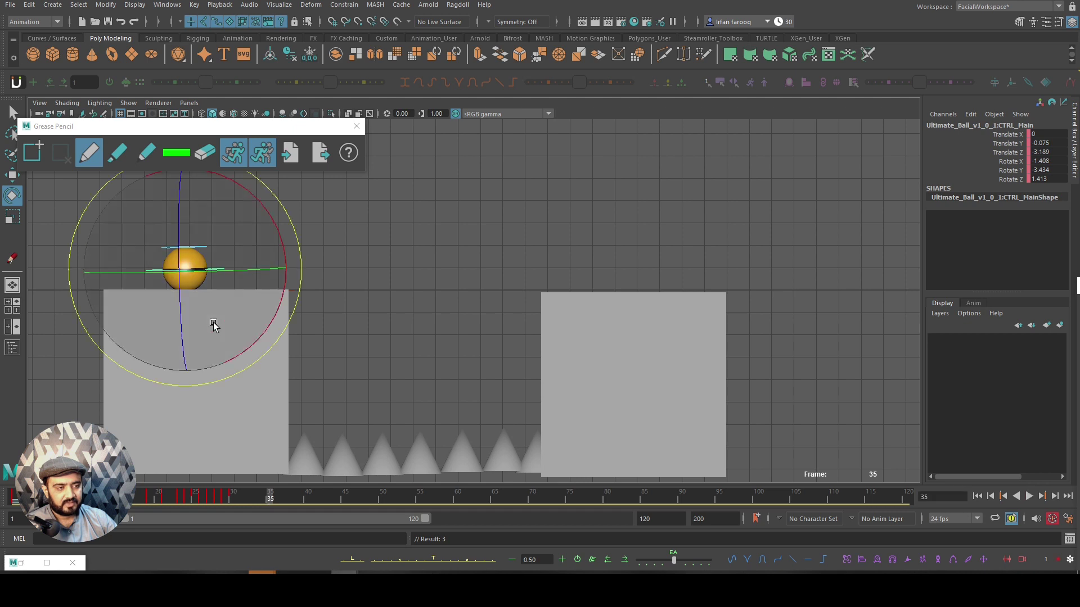
key(s)
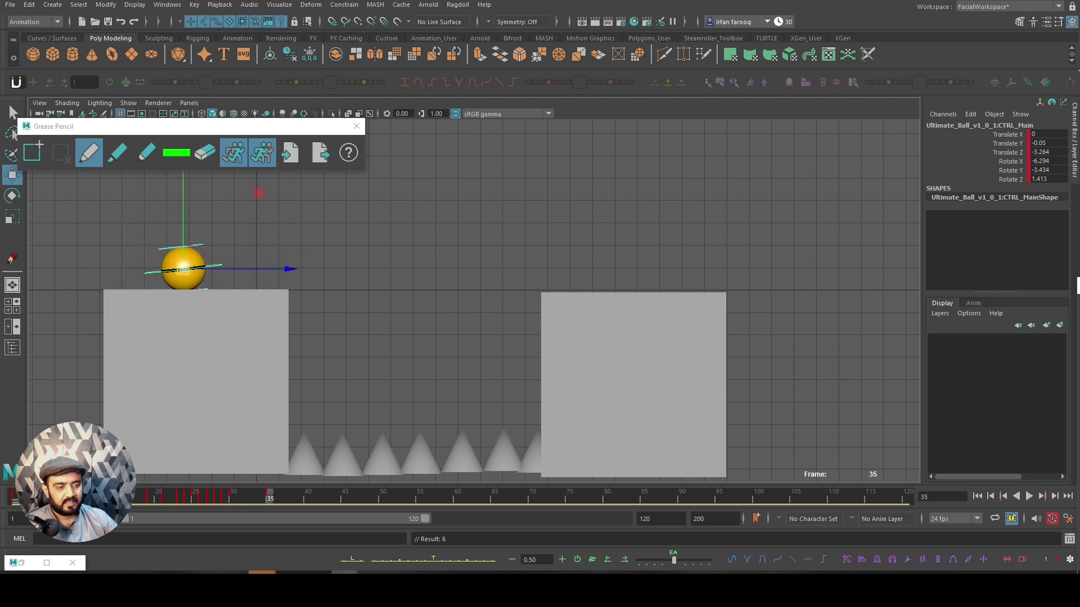
drag(144, 500, 273, 505)
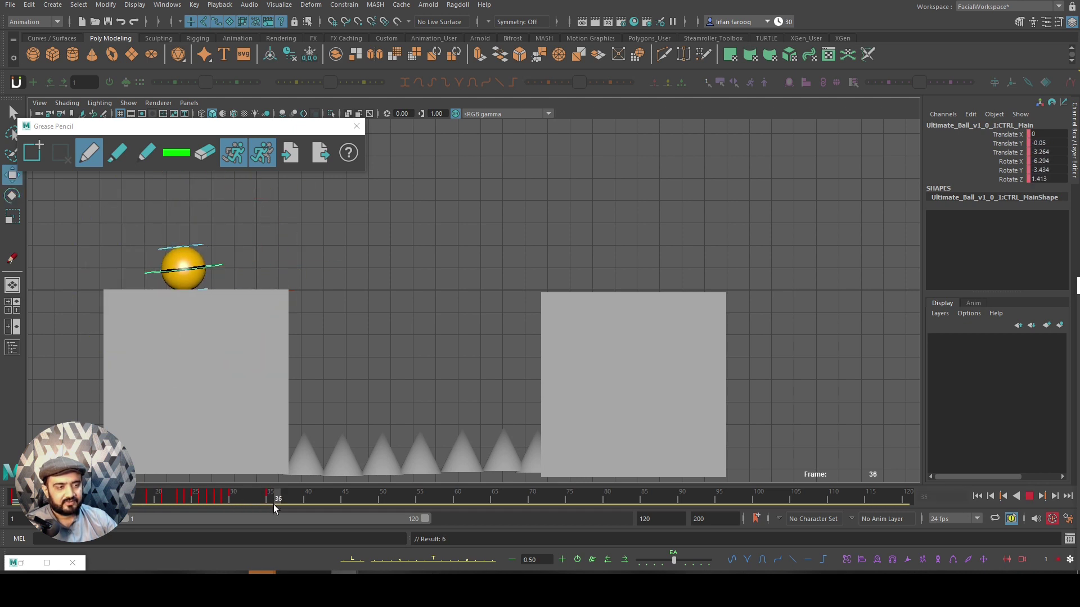
drag(308, 503, 308, 504)
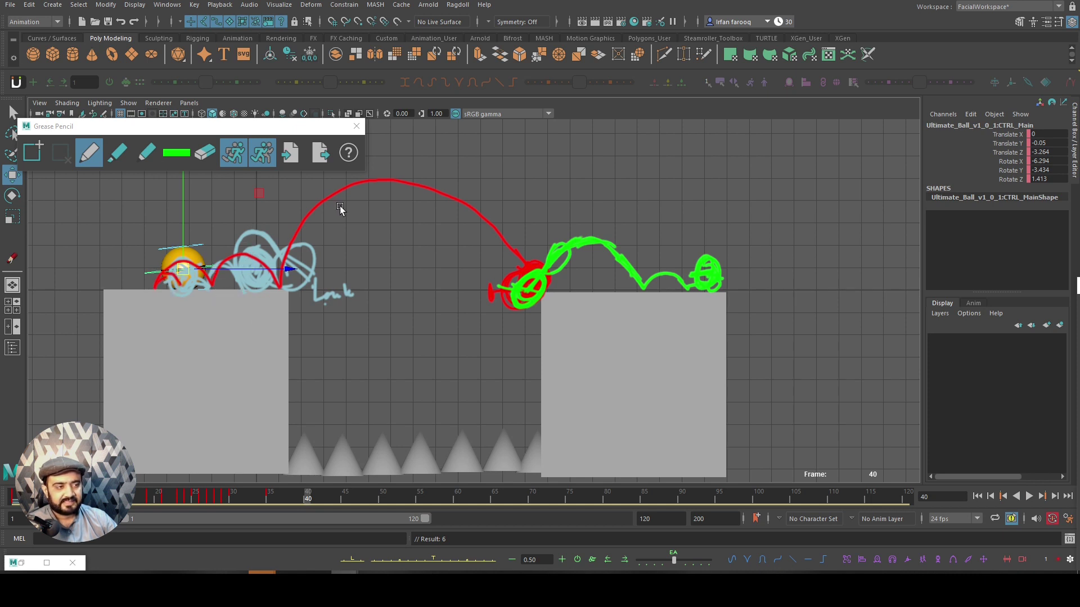
Key the ball sliding farther back along the first cube between about frames 37 and 40, reaching -4.394 Translate Z
drag(293, 494, 305, 499)
drag(213, 272, 187, 273)
key(s)
drag(303, 495, 285, 496)
drag(184, 260, 168, 264)
key(s)
On frame 45, land the ball after its first hop at about -0.126 Translate Y, -2.185 Translate Z and -2.331 Rotate X
drag(279, 500, 344, 499)
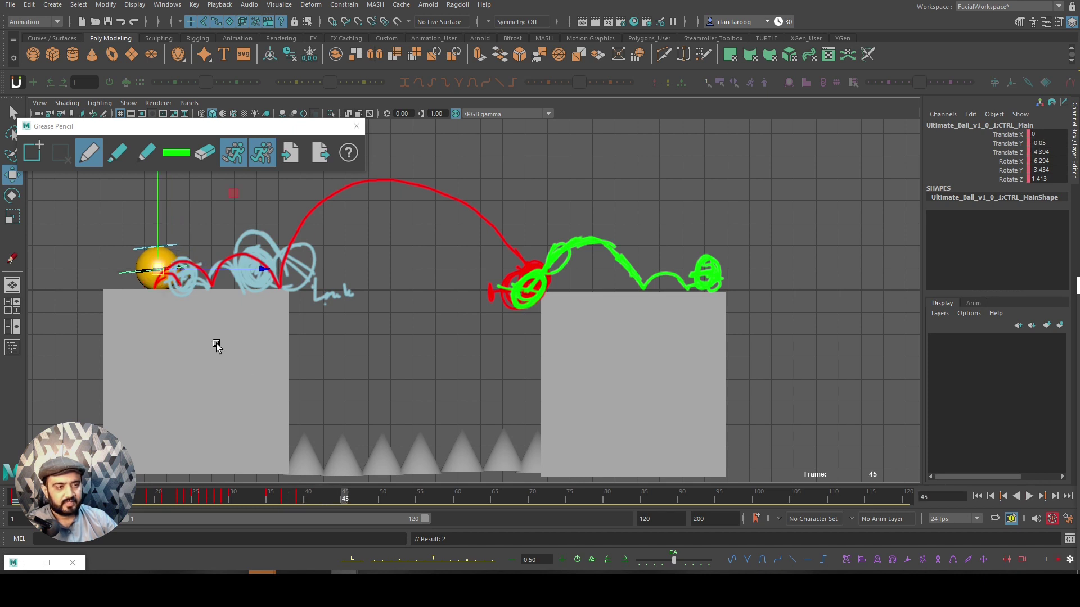
drag(158, 274, 208, 270)
key(e)
key(ctrl+z)
key(ctrl+z)
key(ctrl+z)
key(ctrl+z)
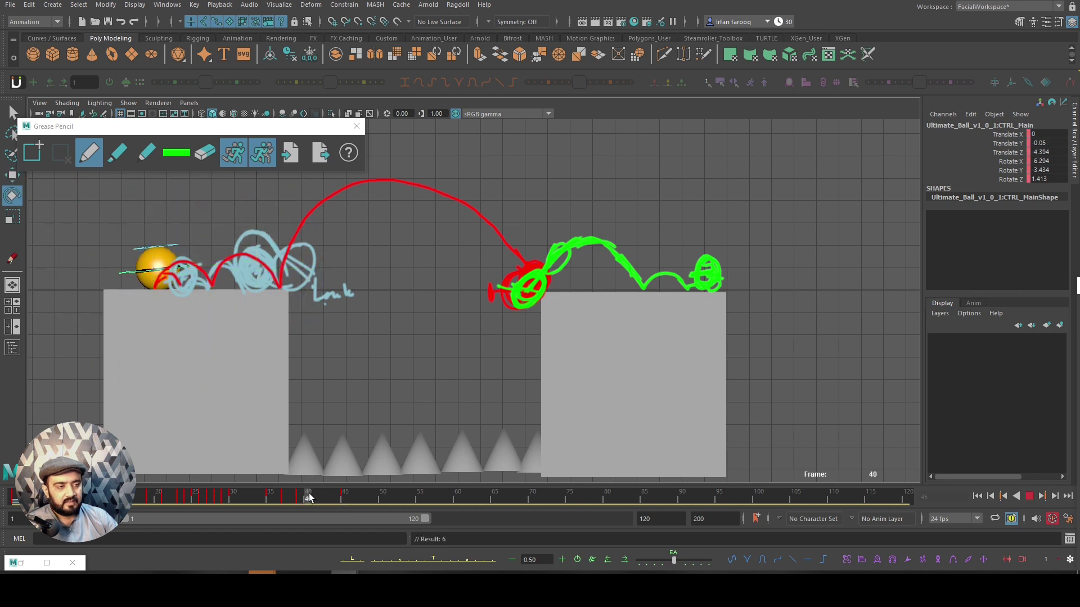
Pose the ball mid-hop on frame 42 at about 0.276 Translate Y and -3.315 Translate Z, and place it at the first cube's edge on frame 50
drag(148, 269, 181, 261)
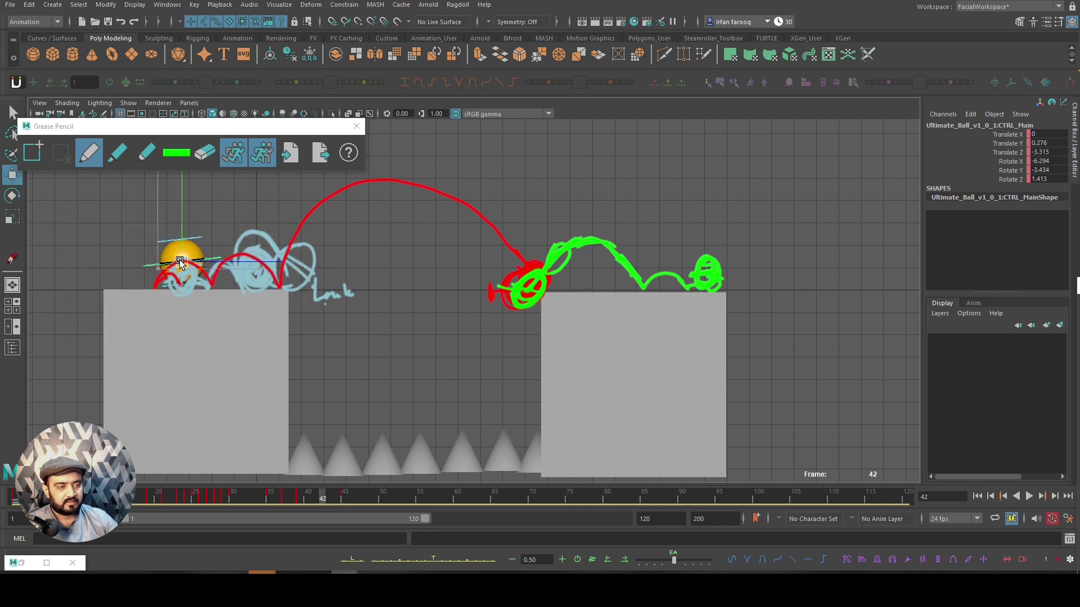
drag(299, 502, 365, 499)
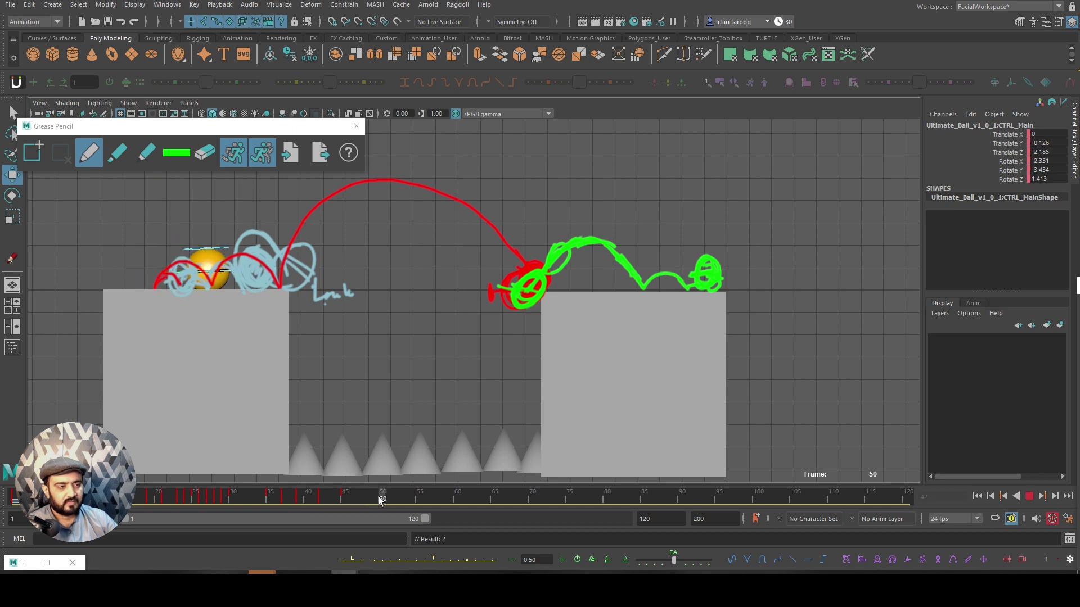
drag(231, 271, 301, 272)
mouse_move(364, 497)
mouse_down()
mouse_move(348, 499)
mouse_move(397, 499)
mouse_move(383, 499)
mouse_up()
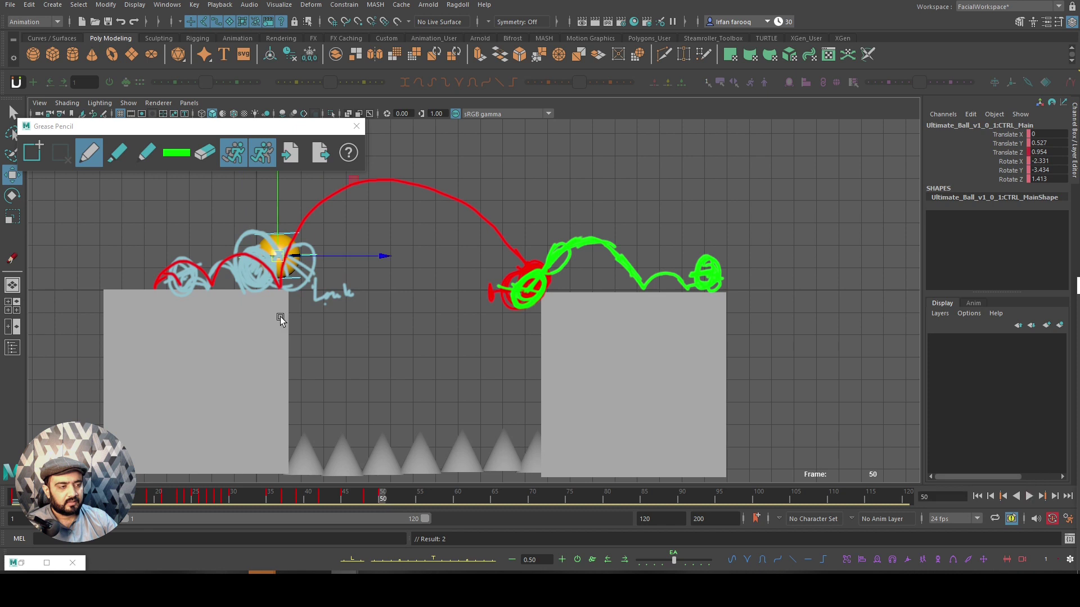
click(367, 498)
On frame 65, move the ball to the second cube's near corner at about -0.377 Translate Y, 12.405 Translate Z and -13.971 Rotate X
mouse_move(366, 499)
mouse_down()
mouse_move(345, 500)
mouse_move(495, 501)
mouse_up()
double_click(381, 499)
drag(298, 272, 530, 280)
key(e)
drag(552, 177, 531, 176)
key(w)
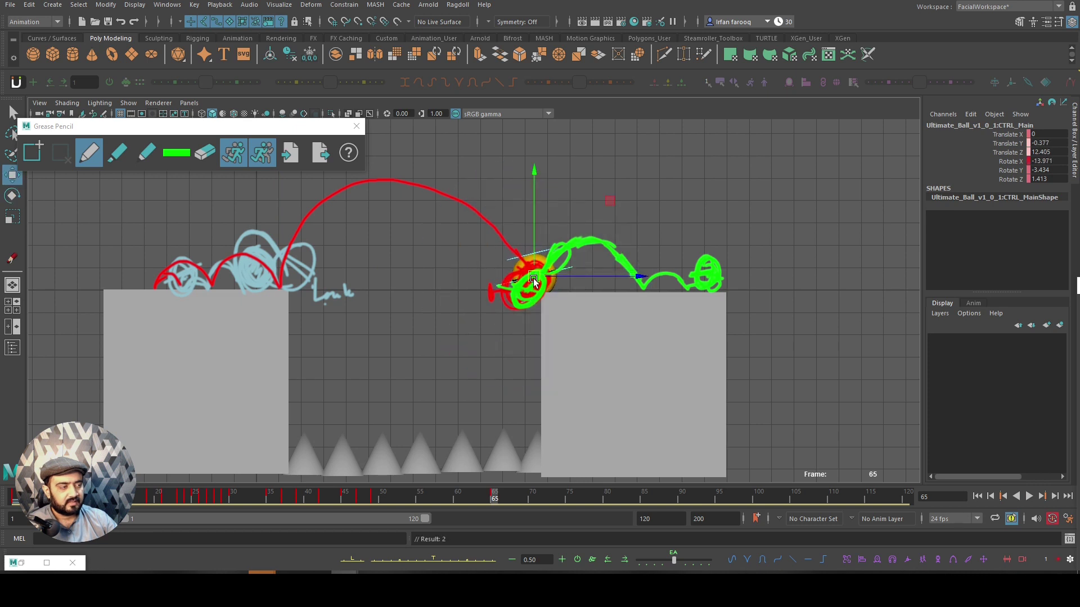
On frame 57, raise the ball to the peak of the sketched jump arc over the spikes, and advance to frame 68
click(437, 498)
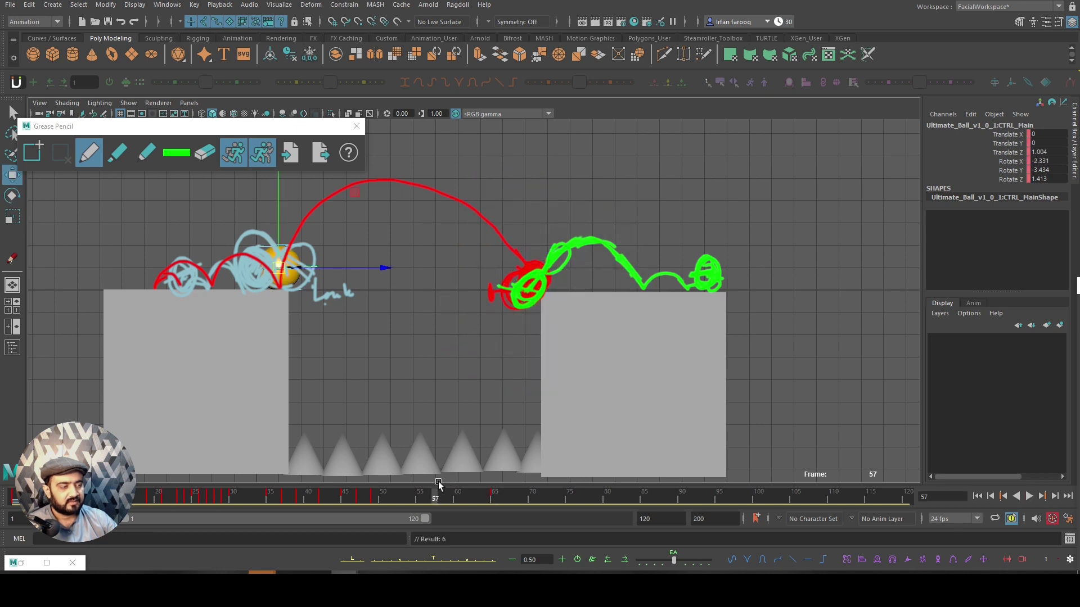
drag(292, 282, 381, 187)
drag(435, 499, 512, 497)
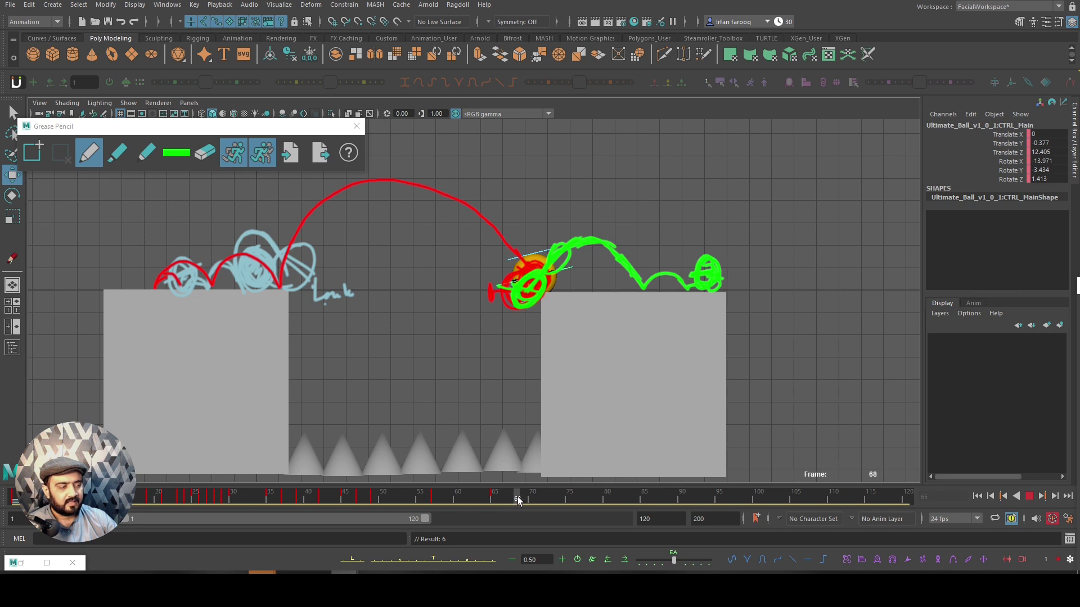
On frame 68, let the ball slip off the second cube's corner to about -0.628 Translate Y, 11.777 Translate Z and -32.971 Rotate X
key(e)
drag(540, 193, 520, 187)
key(w)
drag(523, 278, 513, 281)
key(e)
drag(532, 189, 515, 188)
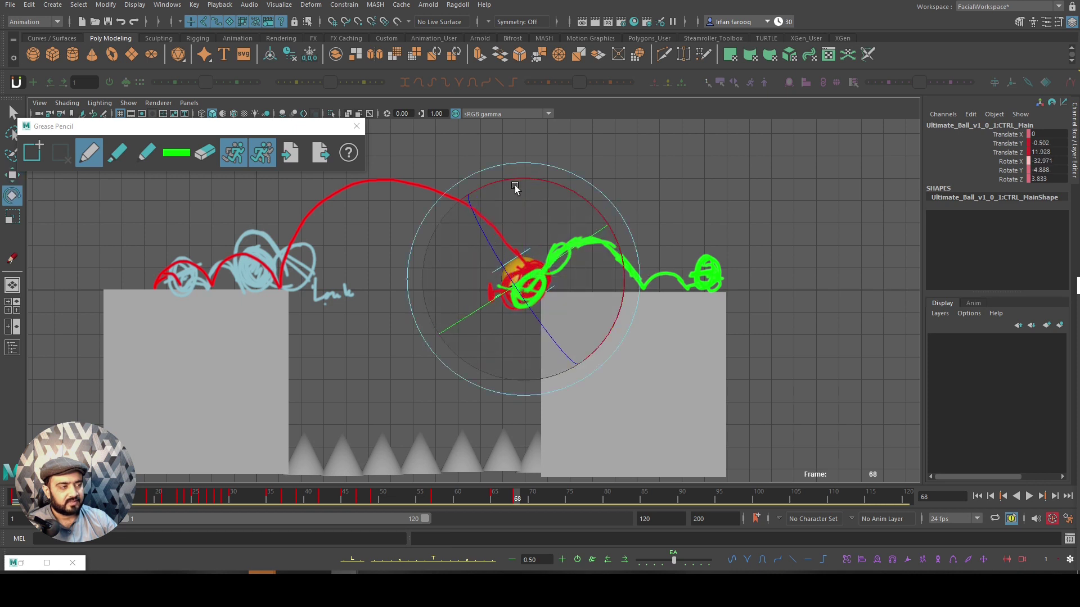
key(w)
drag(513, 277, 509, 281)
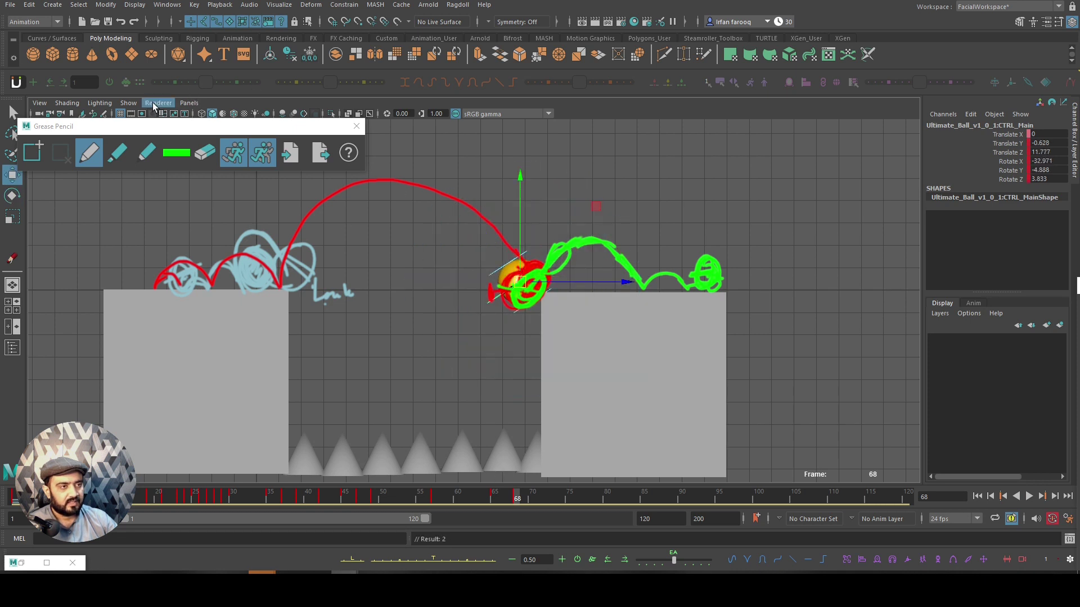
Hide the Grease Pencil sketch, and refine frame 68 by nudging the ball toward the second cube and tilting it farther back
key(alt+v)
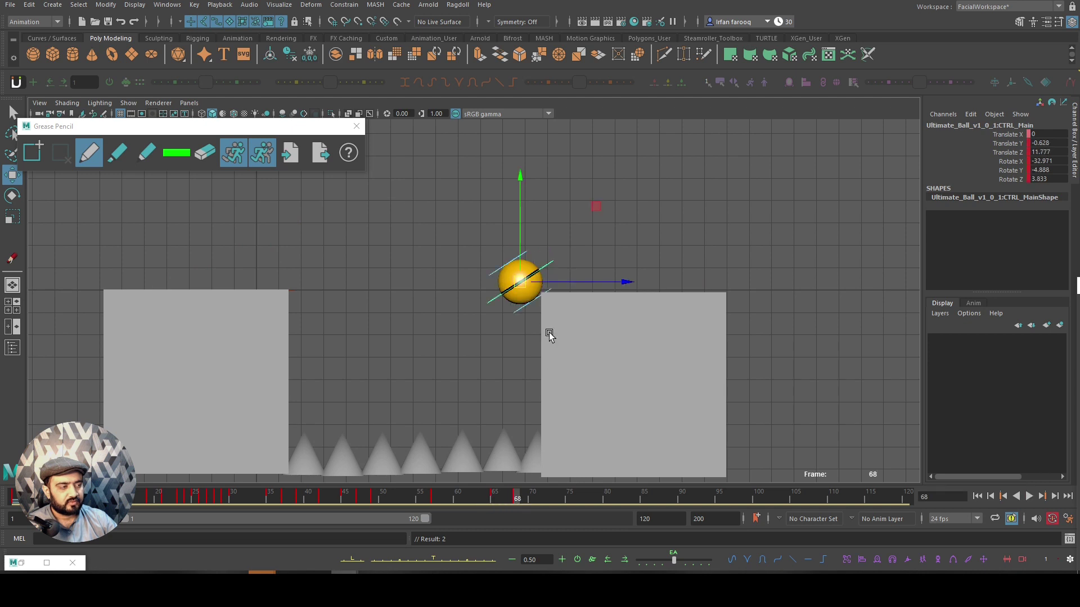
drag(520, 284, 523, 285)
key(e)
mouse_move(482, 210)
mouse_down()
mouse_move(501, 183)
mouse_move(482, 197)
mouse_up()
On frame 72, pose the ball hanging at the second cube's corner at about -0.753 Translate Y, 11.777 Translate Z and -57.313 Rotate X
drag(495, 499, 547, 500)
drag(492, 193, 490, 225)
key(w)
drag(521, 277, 517, 277)
key(e)
drag(557, 369, 564, 371)
drag(517, 498, 550, 496)
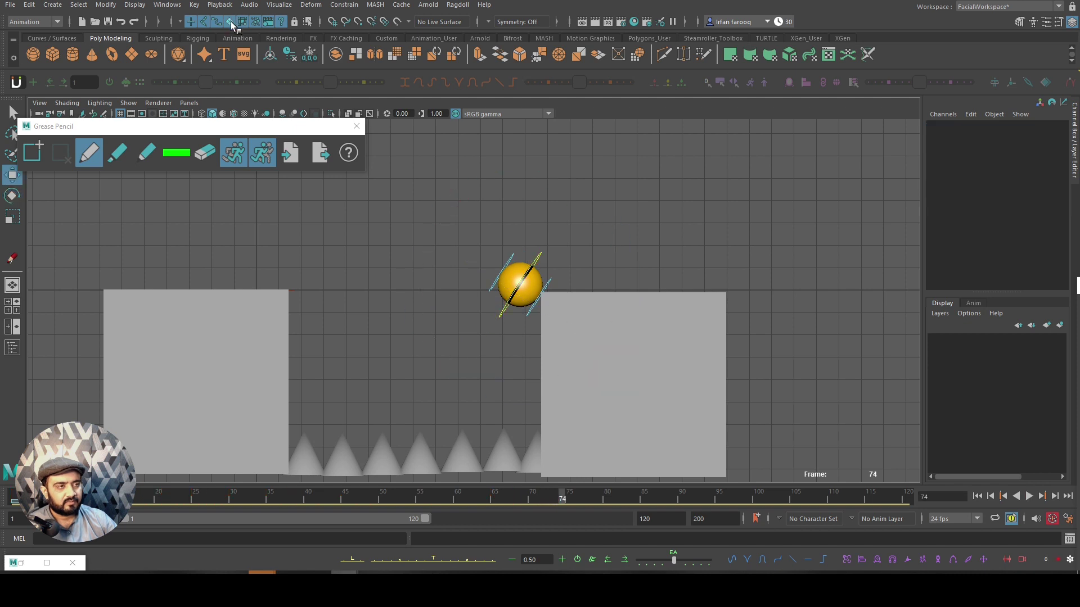
Select all of the ball's controls and key them on frames 72, 68 and 65
drag(467, 234, 572, 325)
click(549, 499)
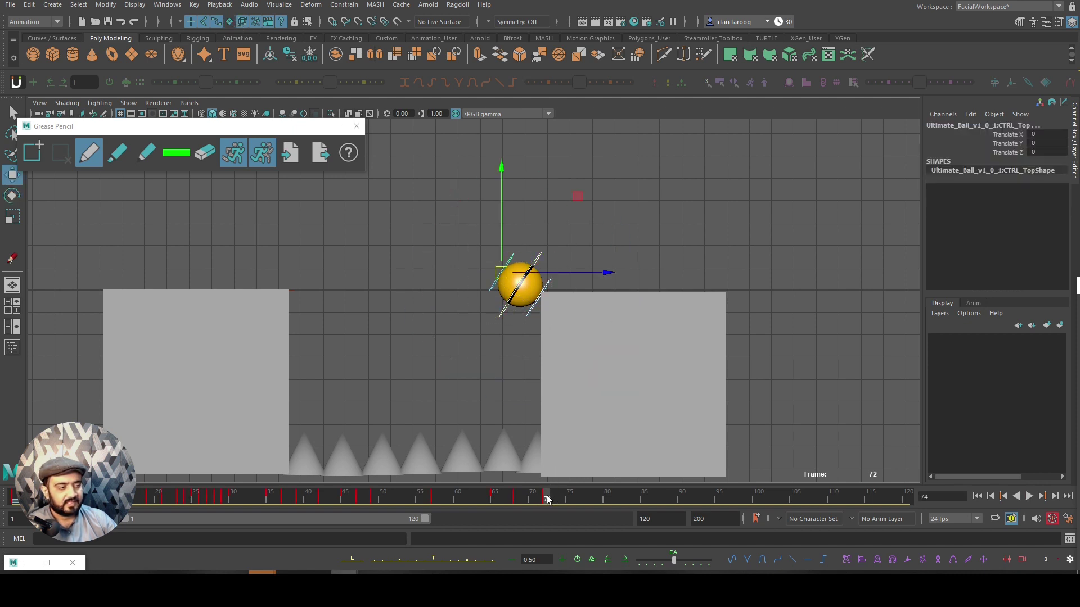
click(517, 495)
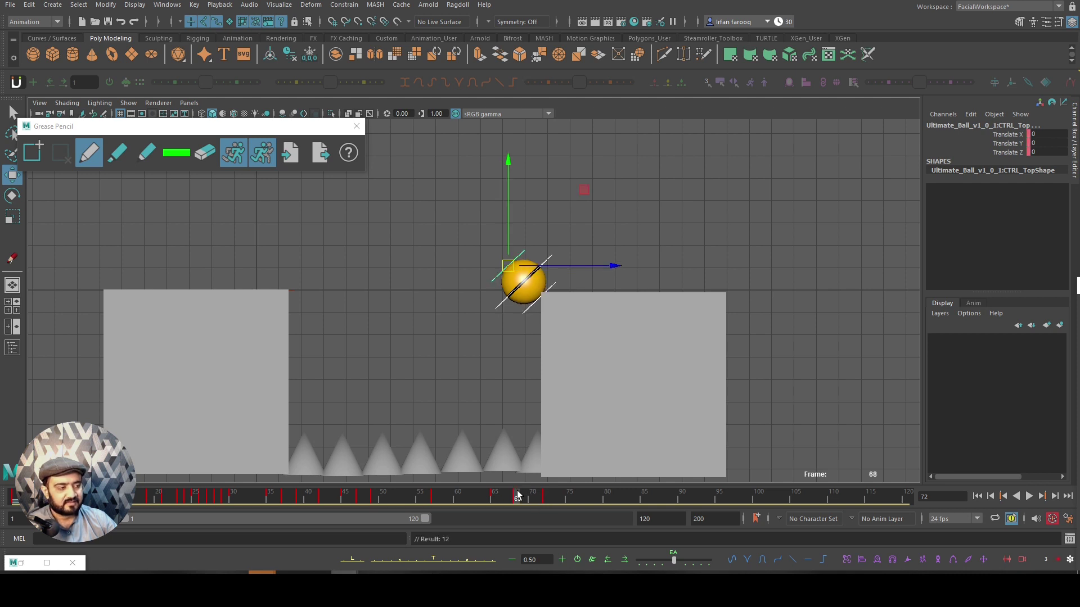
click(496, 496)
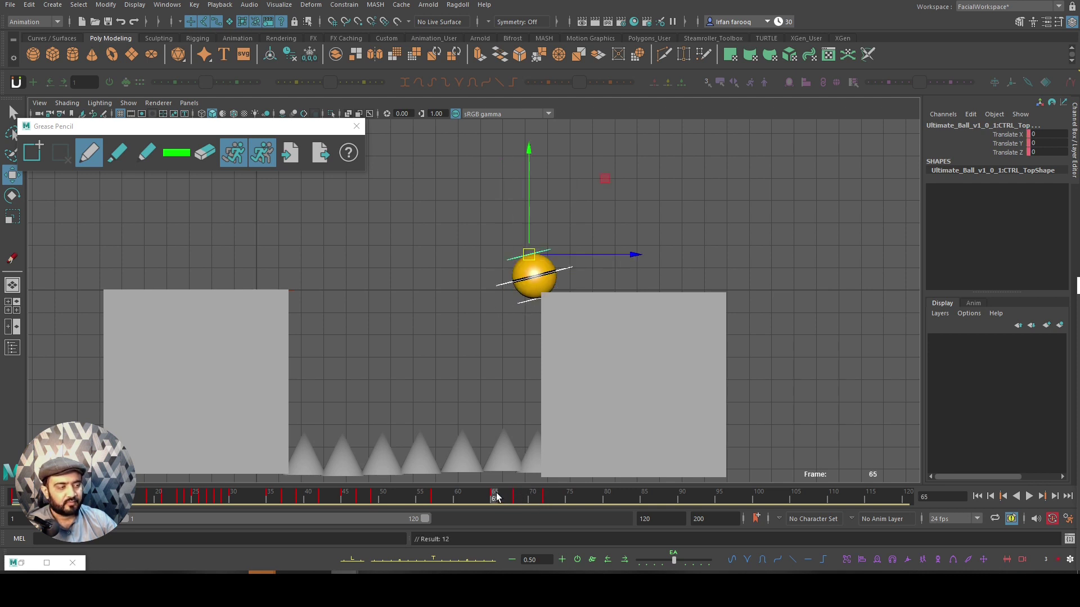
Try to shift the ball's top control sideways on frame 65
click(495, 271)
click(512, 260)
click(491, 256)
click(509, 257)
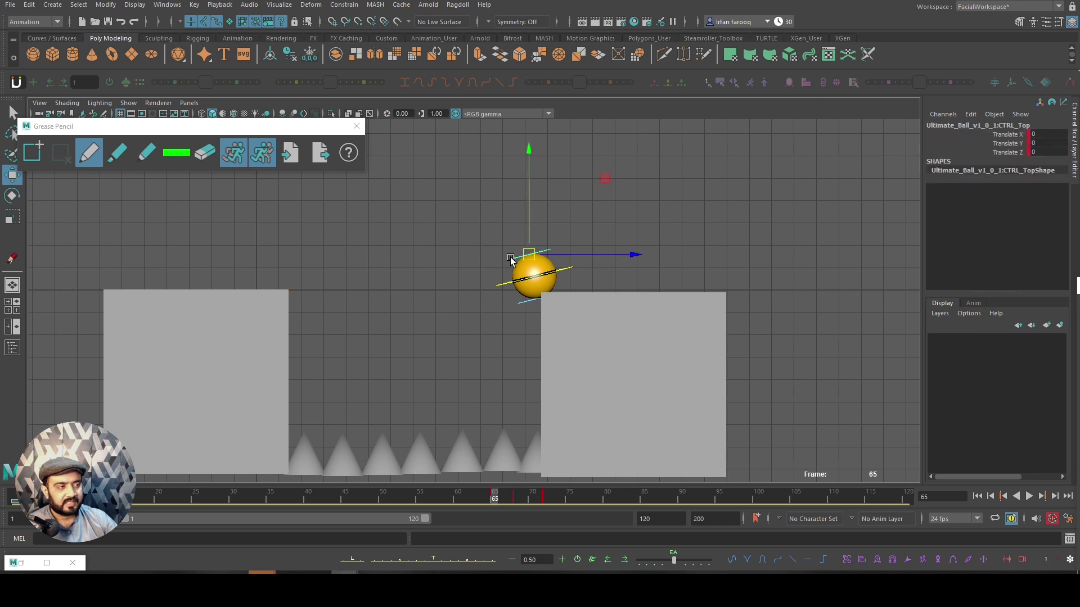
mouse_move(529, 254)
mouse_down()
mouse_move(531, 264)
mouse_move(520, 255)
mouse_up()
key(ctrl+z)
Select all of the ball's controls again, and key them on frames 57 and 75
drag(463, 230, 591, 335)
drag(437, 493, 518, 499)
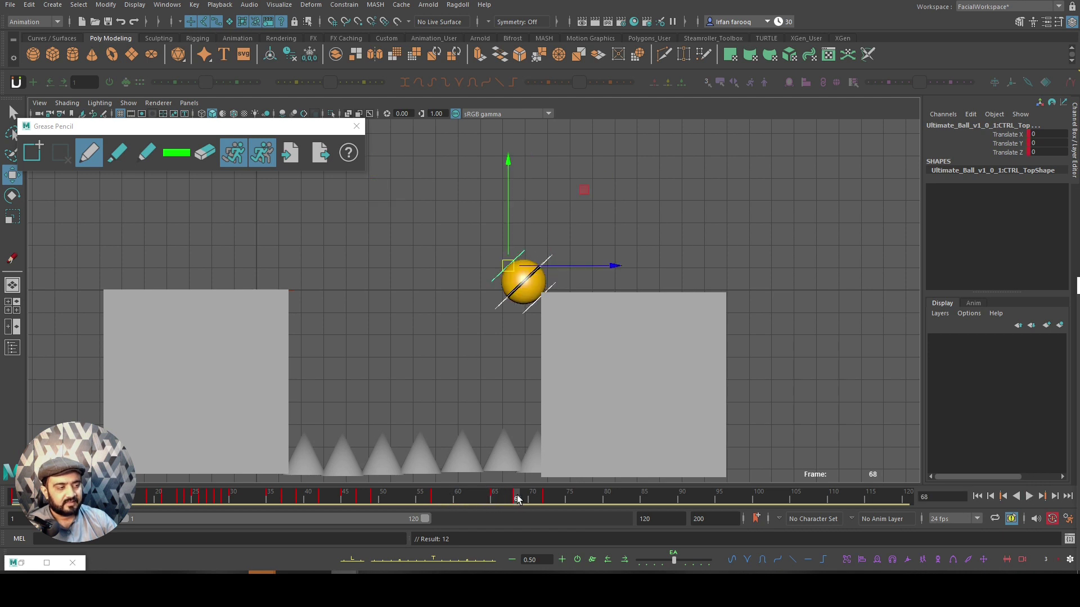
click(544, 498)
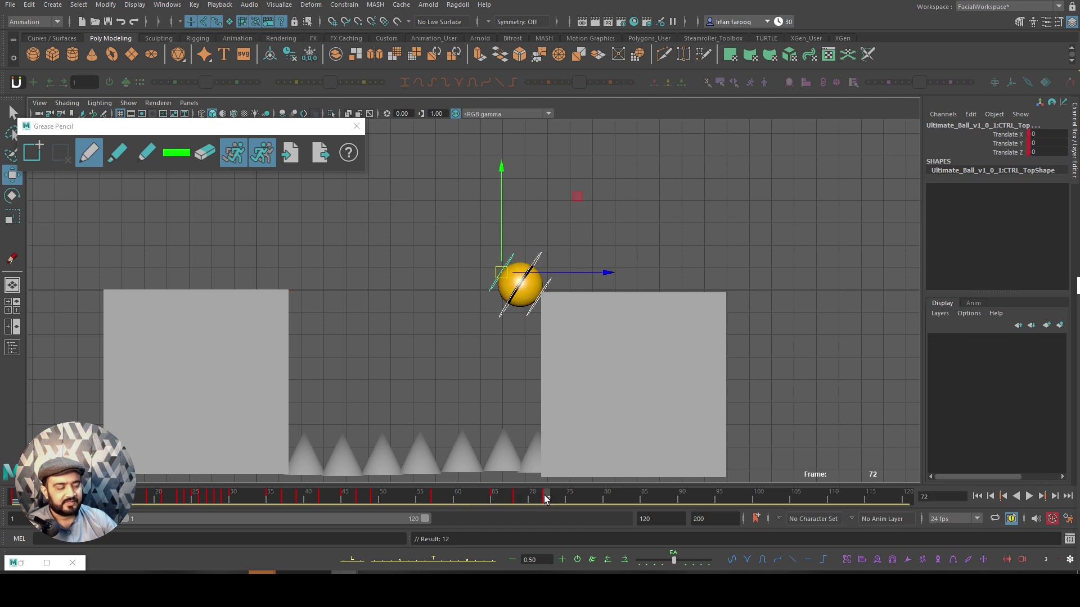
drag(547, 498, 568, 498)
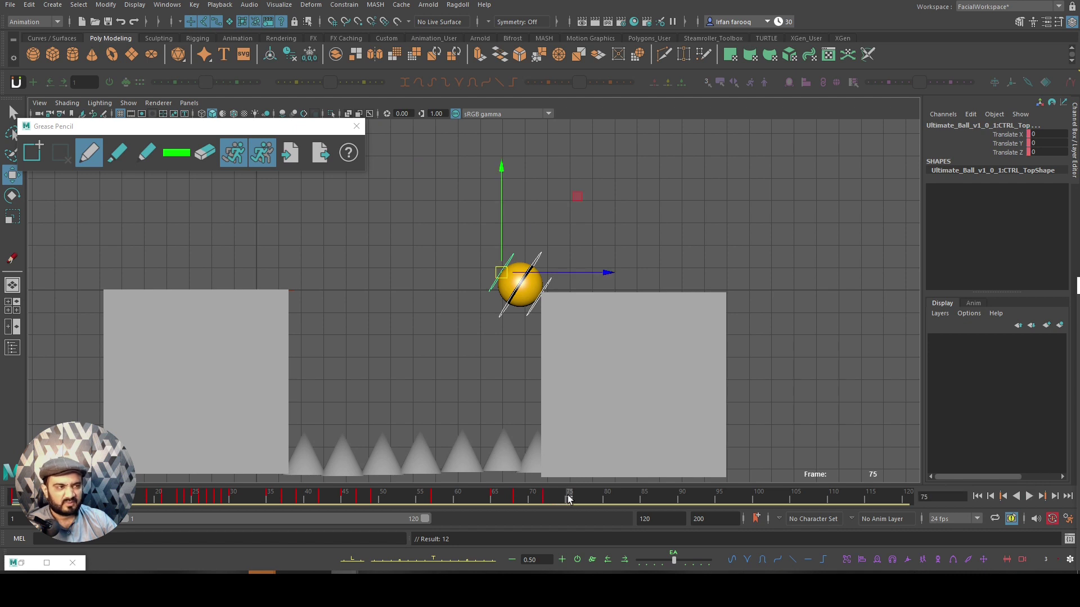
On frame 75, move the ball's top control slightly toward the second cube and key it
click(484, 357)
click(495, 275)
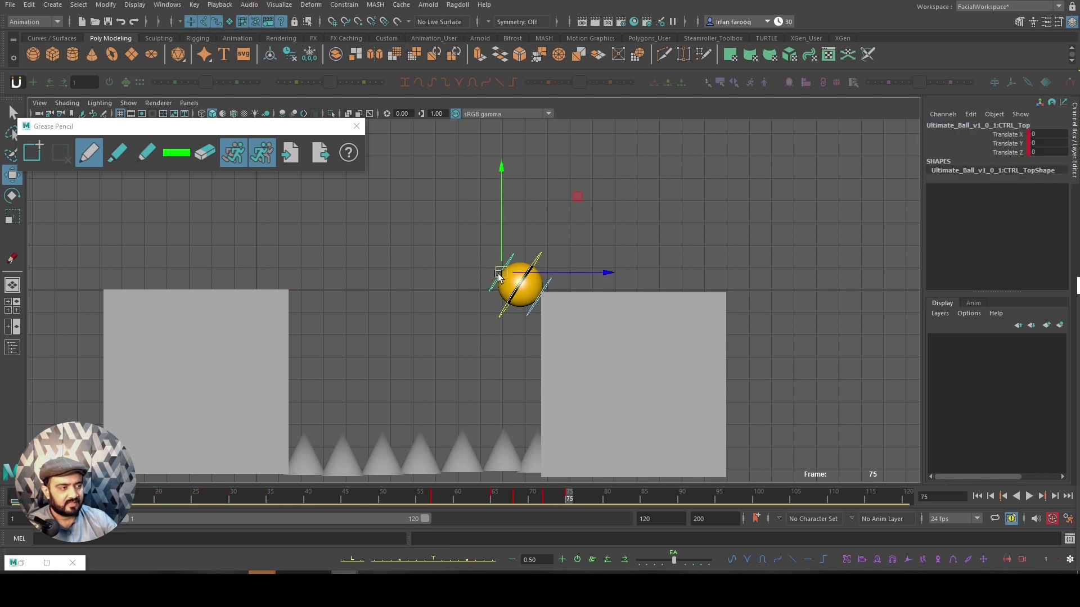
drag(503, 272, 521, 272)
key(s)
On frame 78, stretch the ball up over the second cube's corner with its top control at 0.352 Translate X, -0.95 Translate Y and 2.87 Translate Z
drag(546, 494, 592, 495)
drag(523, 286, 568, 239)
key(shift+w)
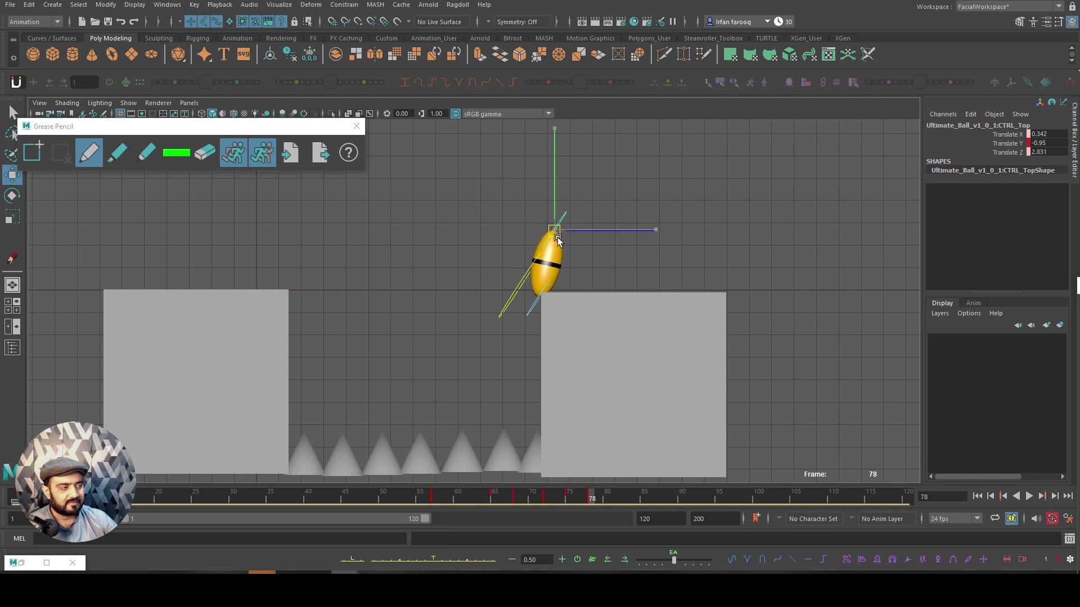
click(550, 496)
drag(550, 496, 591, 496)
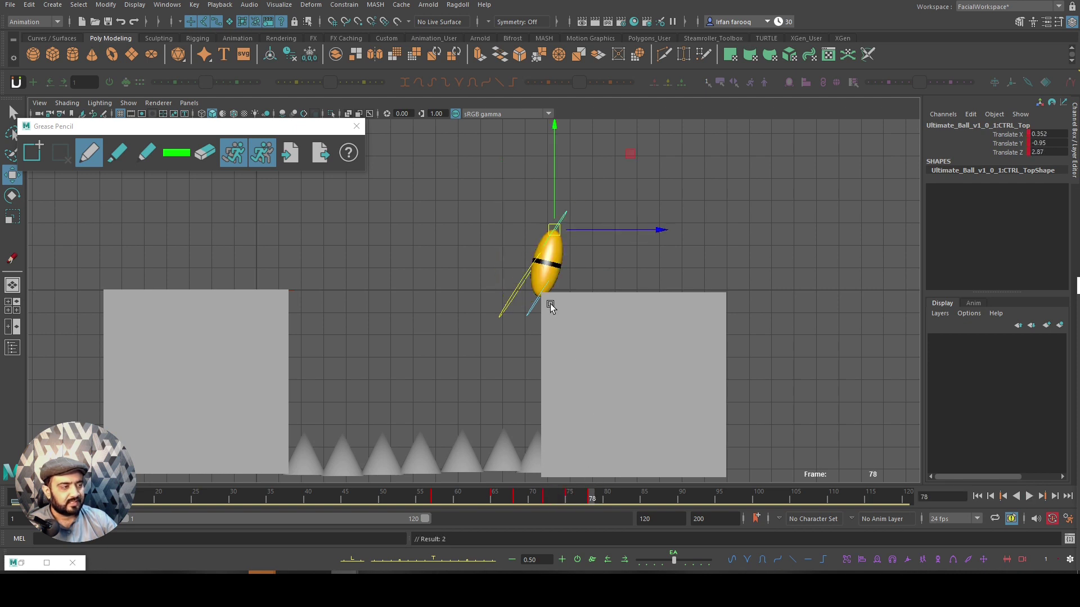
On frame 84, move the ball's main control up above the second cube and rotate it to -14.119 Rotate X
click(521, 291)
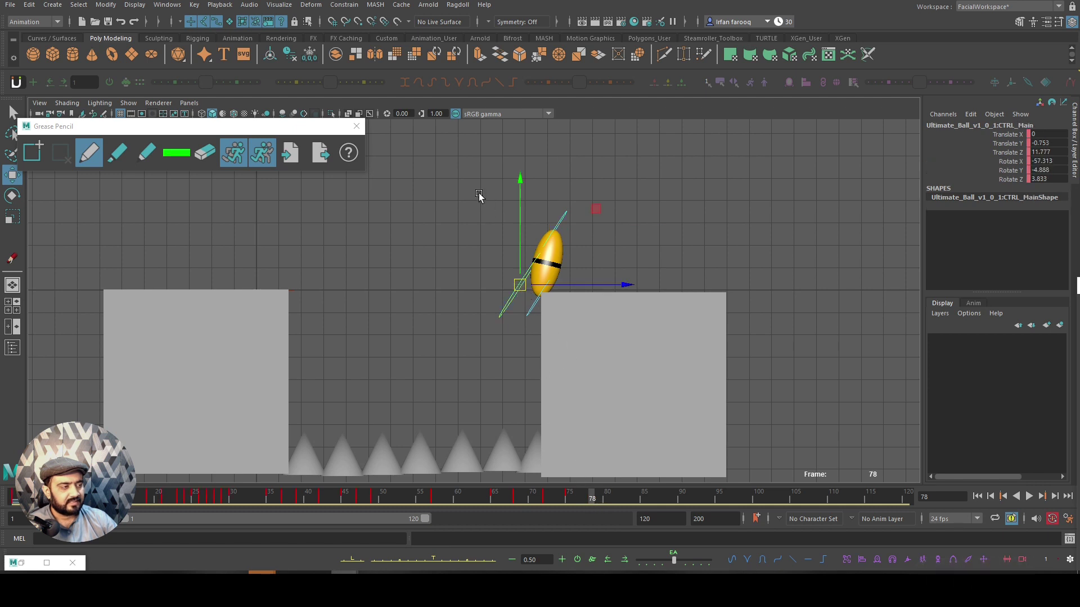
drag(479, 193, 595, 378)
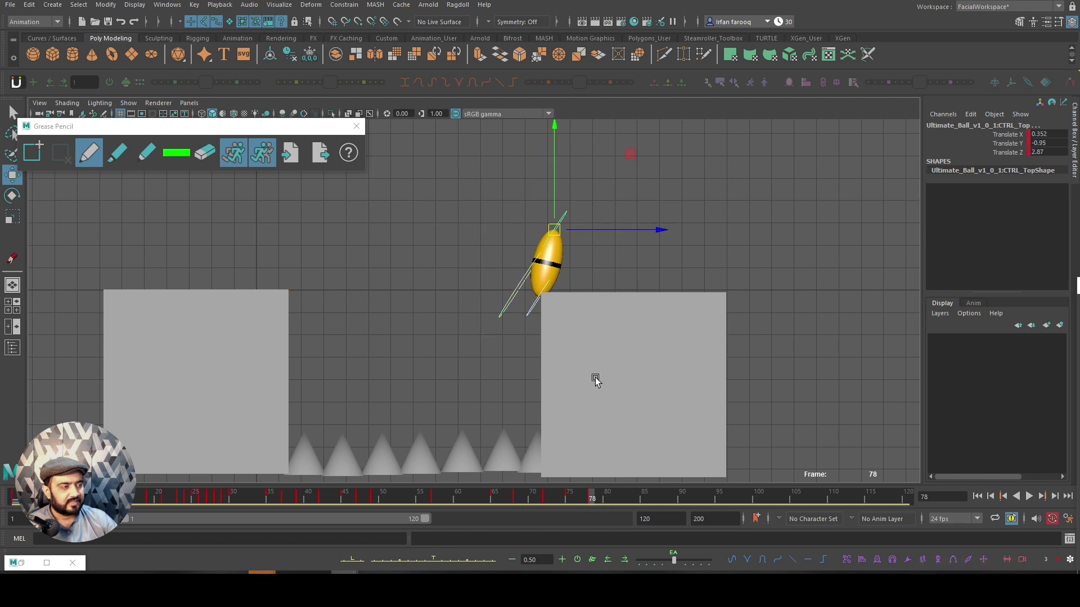
click(513, 308)
key(alt+v)
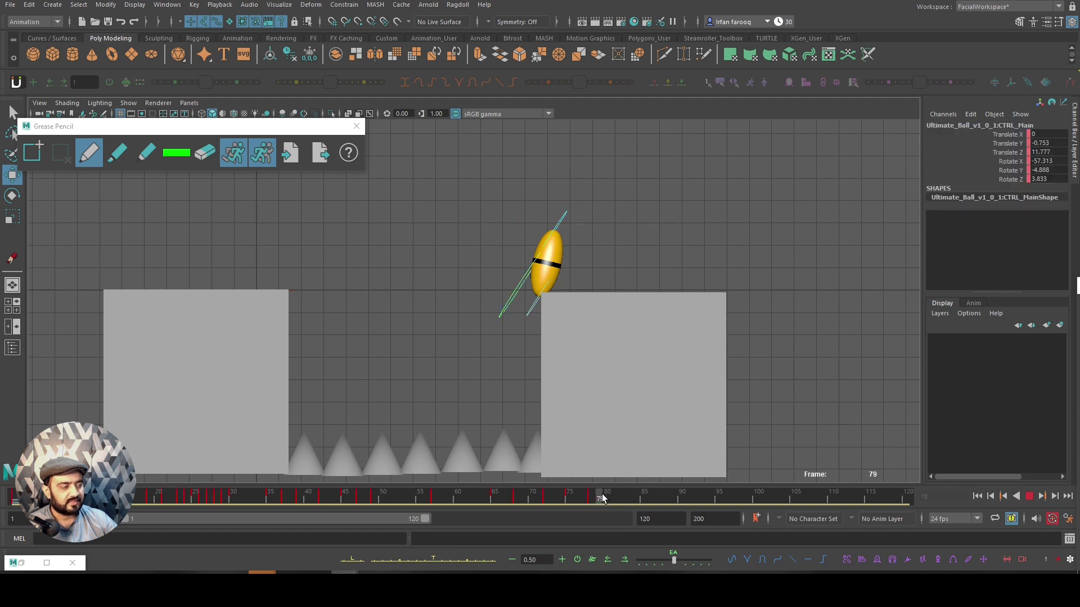
drag(634, 496, 635, 496)
drag(517, 284, 597, 241)
key(e)
drag(656, 161, 696, 234)
key(w)
click(676, 218)
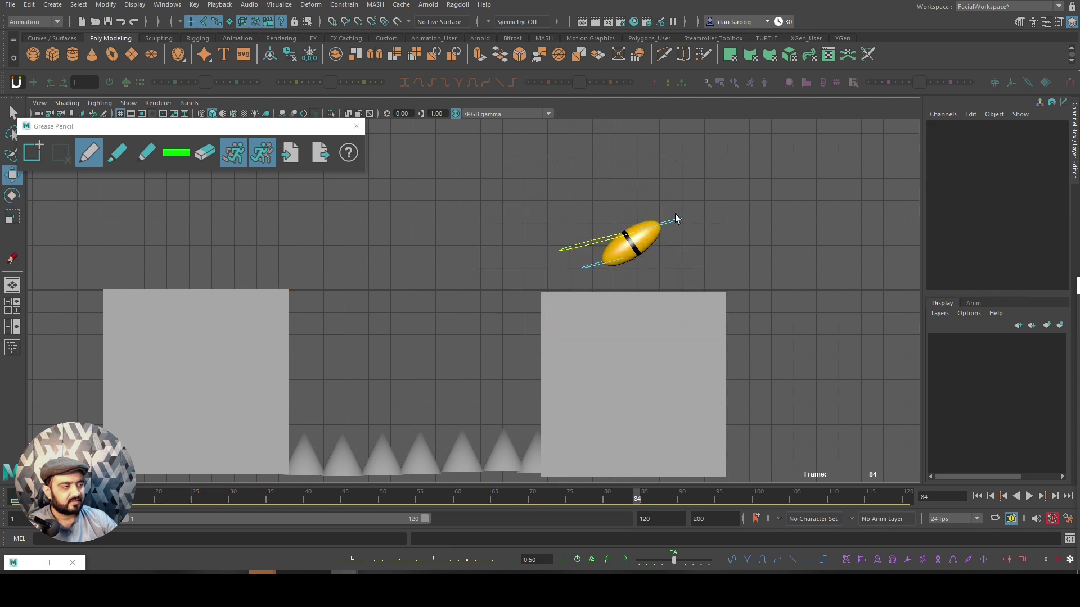
Reset the top control's Translate X, Y and Z to 0 on frame 84 to remove the stretch
click(677, 221)
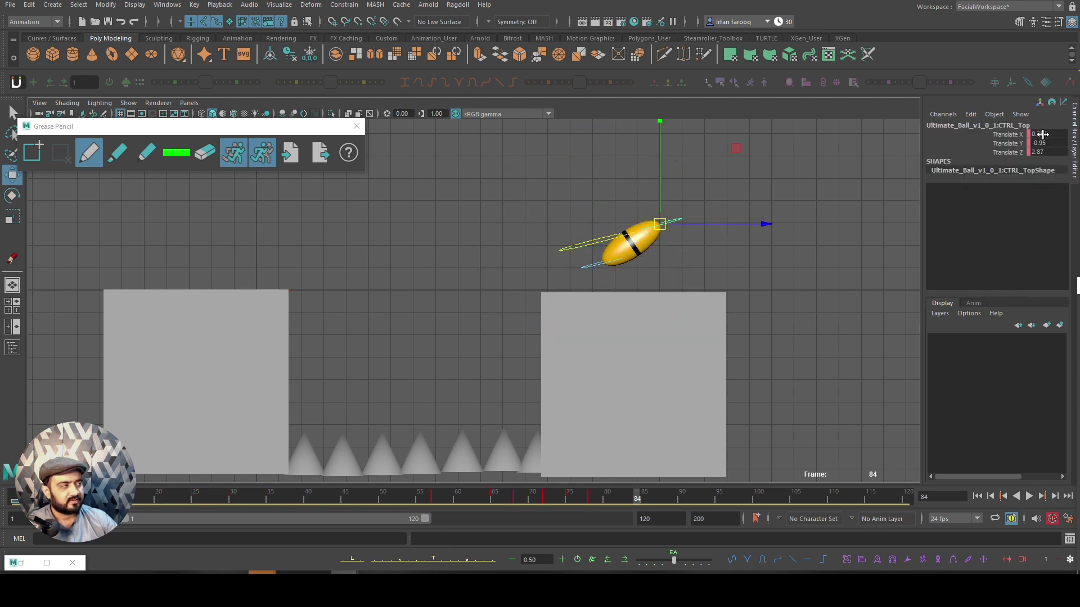
drag(1042, 134, 1041, 152)
text(0)
key(Return)
click(674, 214)
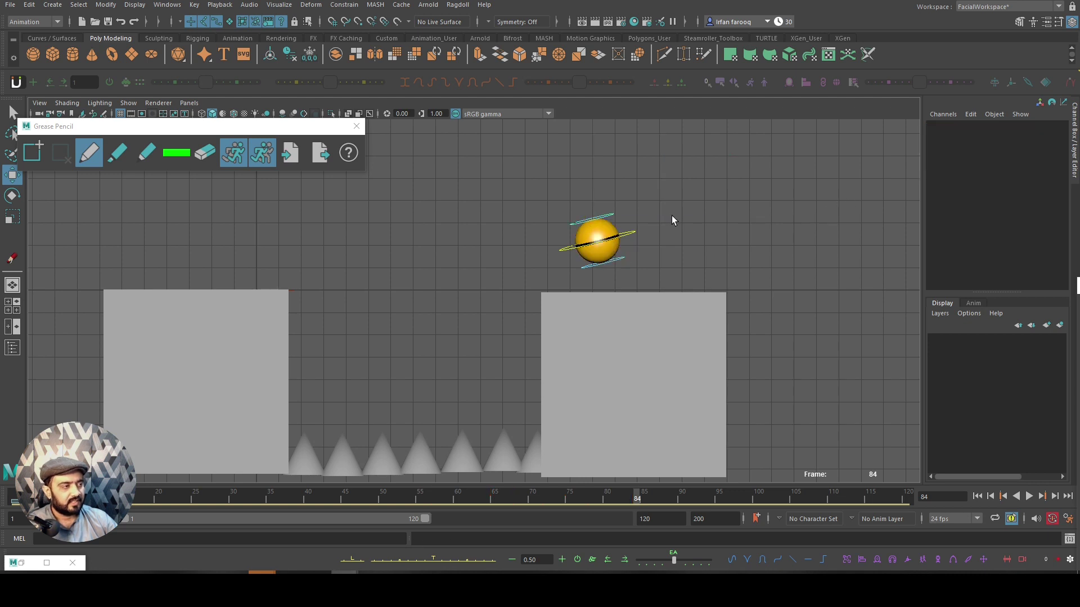
On frame 84, place the main control at 1.306 Translate Y and 14.69 Translate Z and key it
click(634, 232)
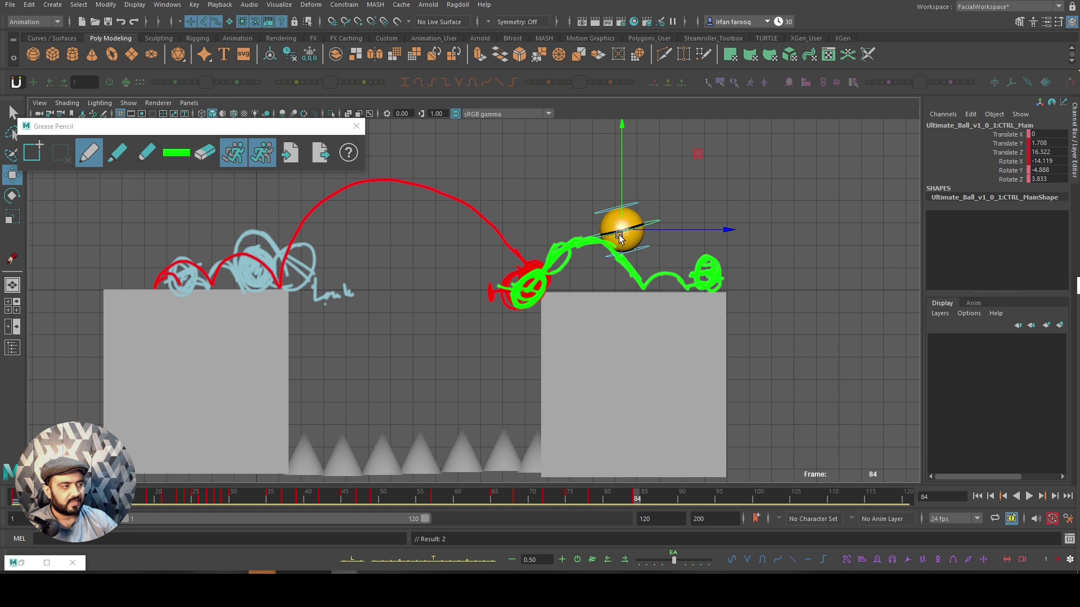
drag(619, 236, 586, 244)
key(s)
On frame 78, pull the ball's top control slightly down and back to ease the stretch over the cube's corner
click(568, 496)
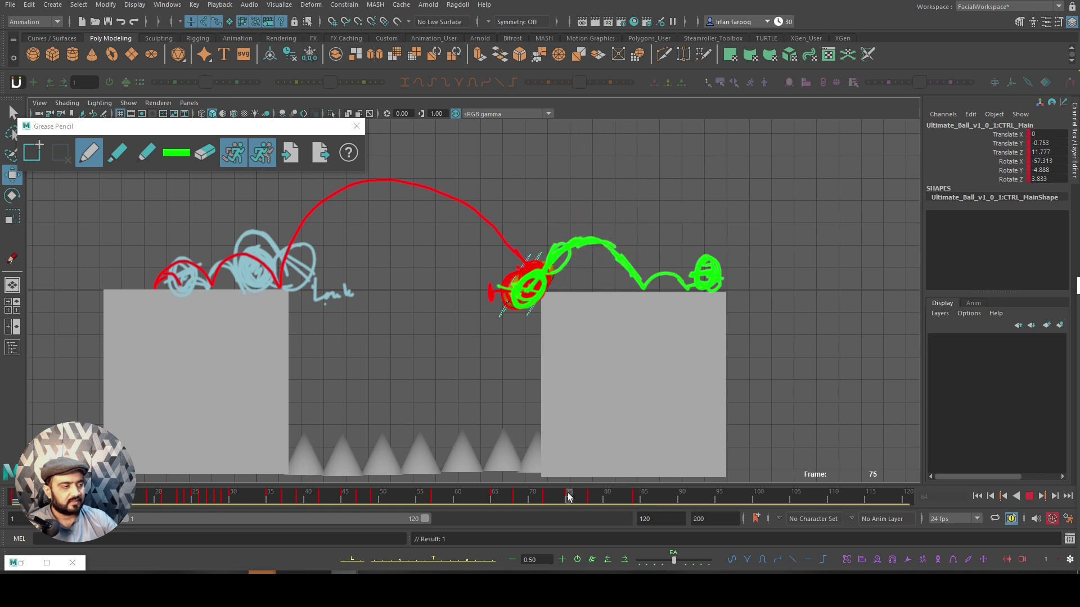
drag(568, 496, 593, 496)
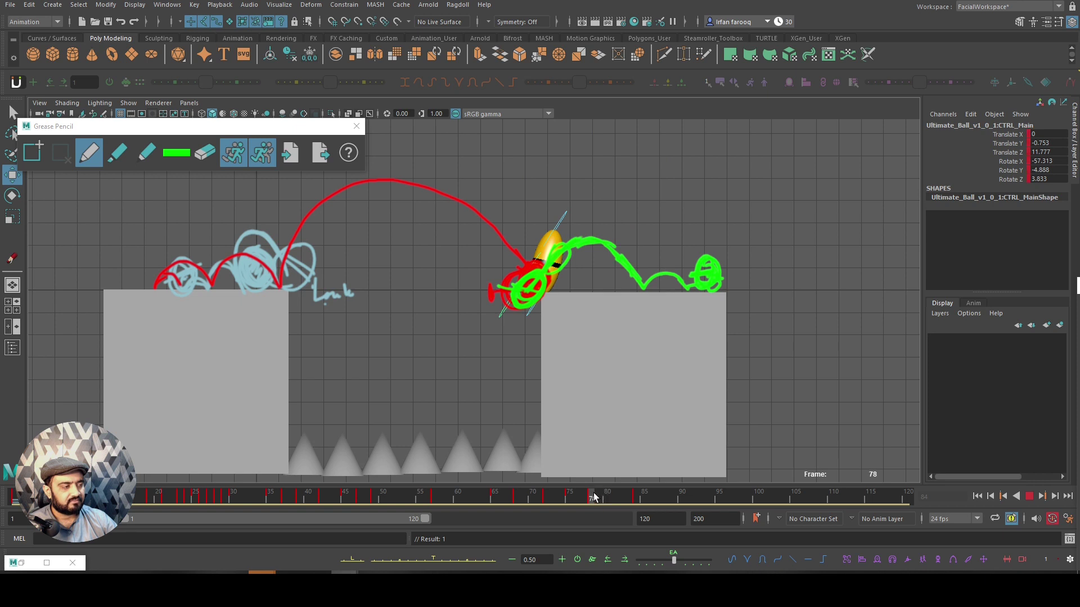
click(563, 217)
drag(558, 232, 554, 239)
On frame 90, land the ball on the second cube at -0.176 Translate Y and 17.125 Translate Z
drag(589, 498, 637, 497)
click(628, 245)
click(626, 235)
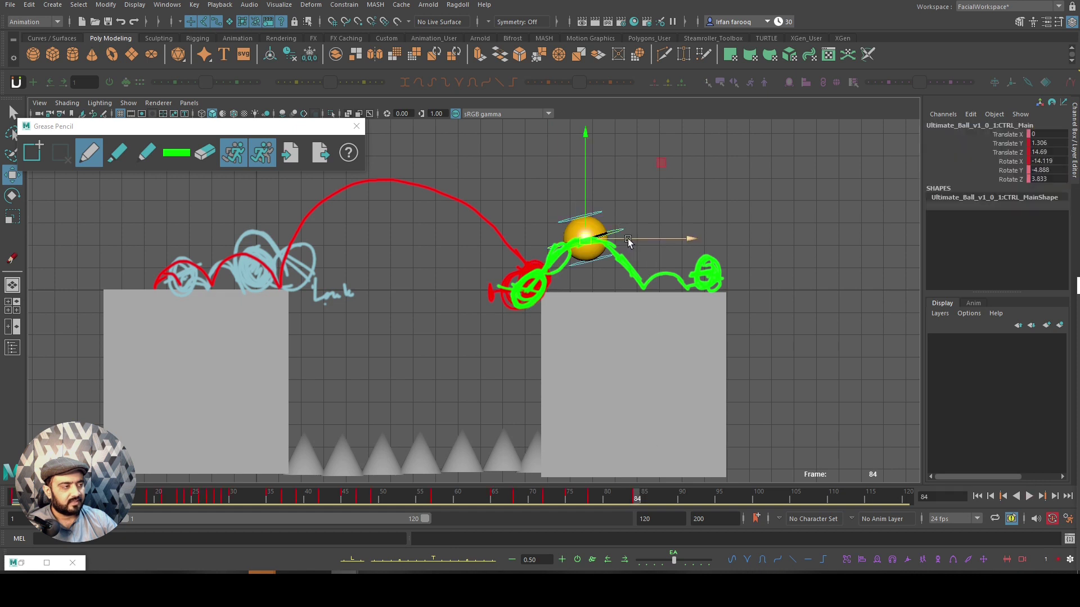
drag(635, 503, 660, 499)
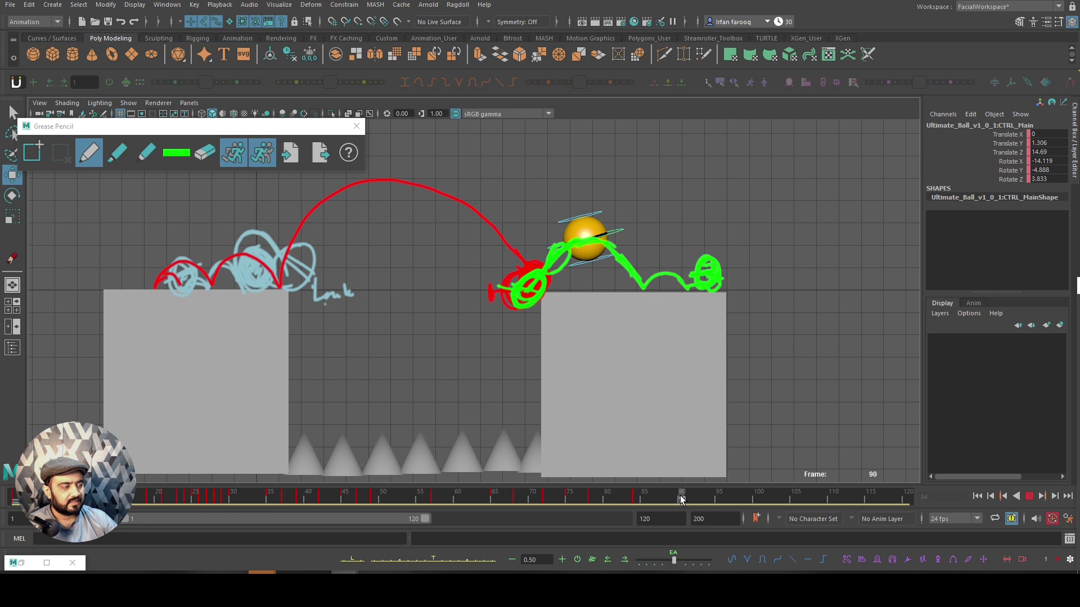
drag(584, 241, 638, 275)
key(e)
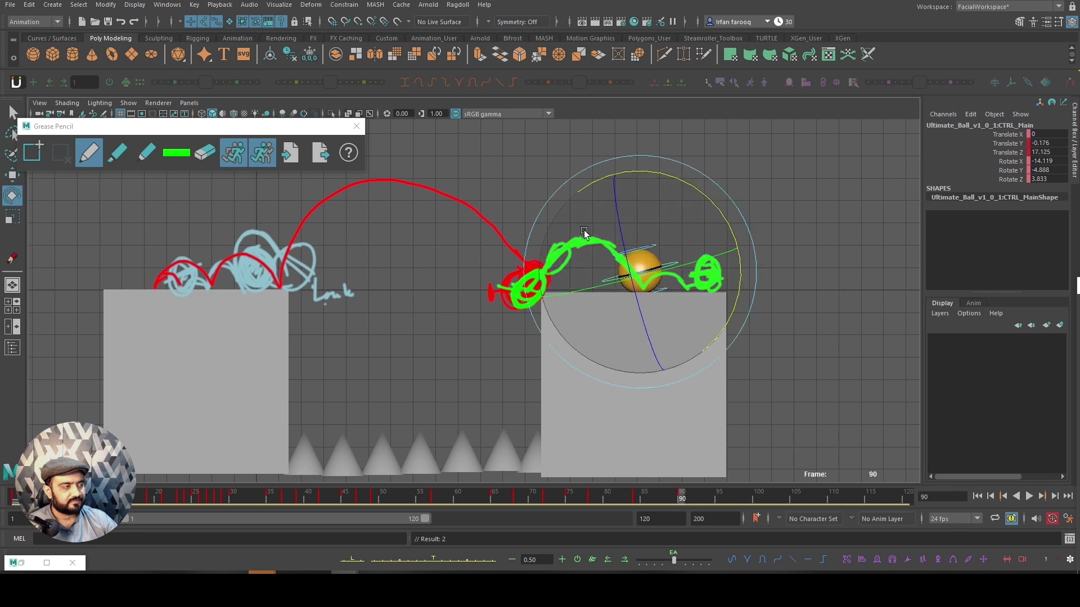
click(718, 499)
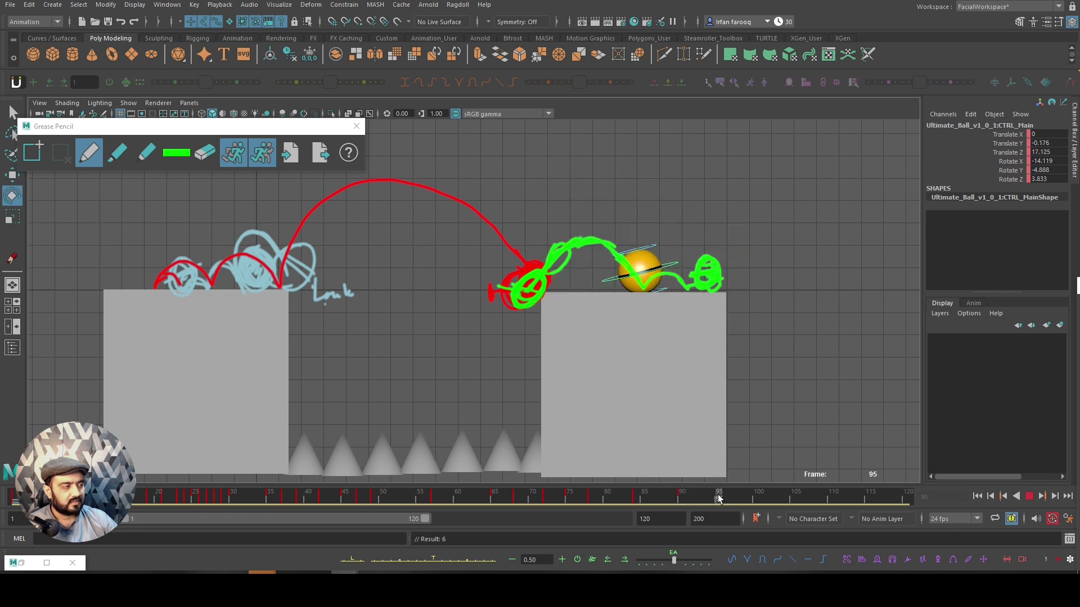
drag(718, 498, 727, 497)
key(w)
drag(654, 277, 697, 277)
key(ctrl+z)
Slide the ball farther along the second cube on frame 95, and lift it along the small green hop on frame 93
click(681, 496)
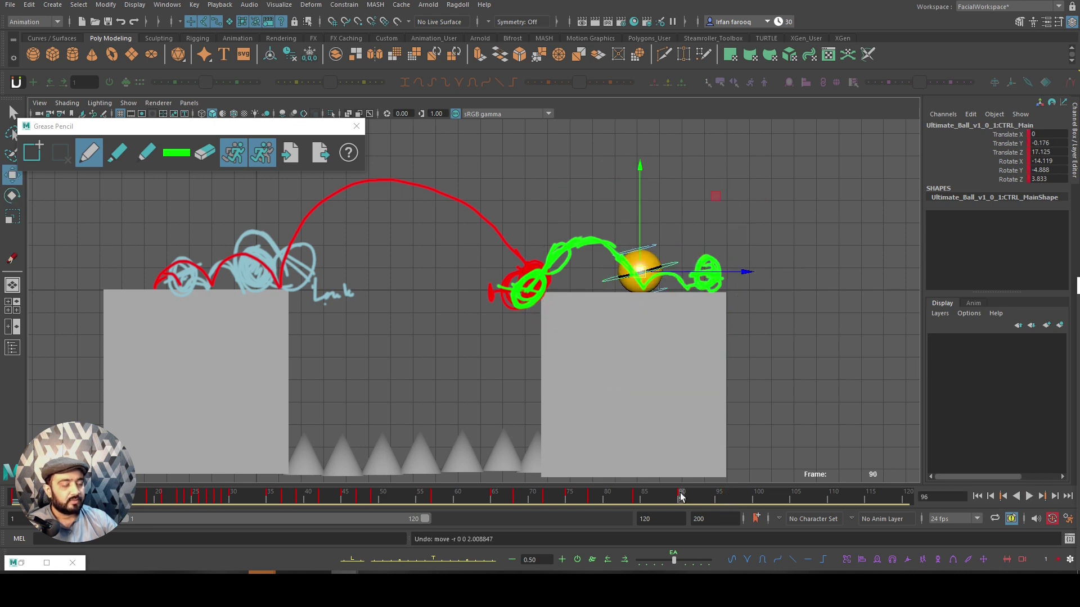
drag(682, 495, 720, 496)
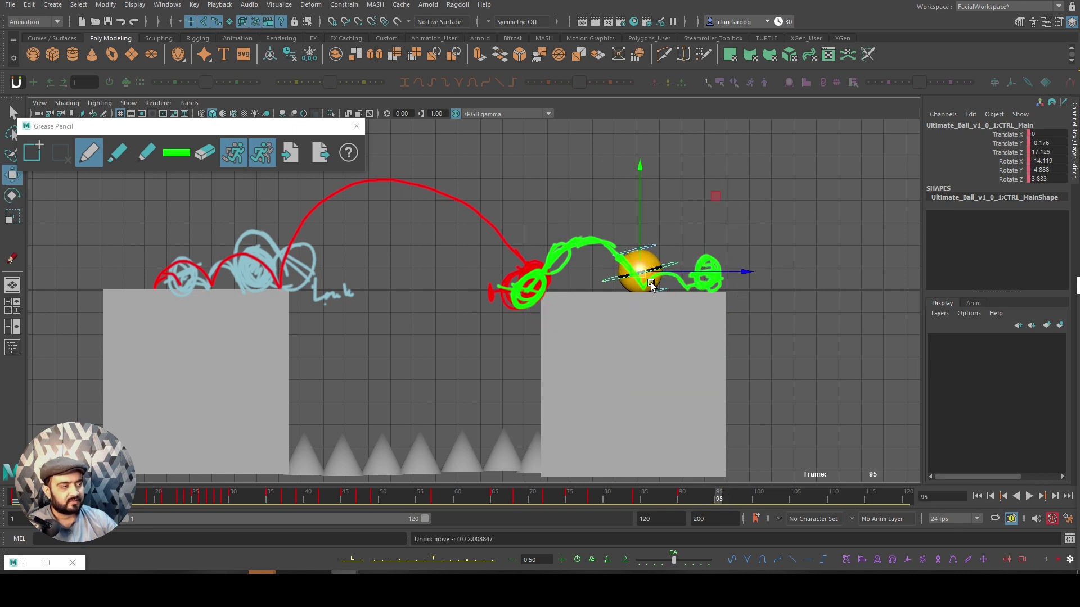
drag(672, 277, 713, 275)
drag(738, 504, 705, 496)
drag(642, 274, 662, 274)
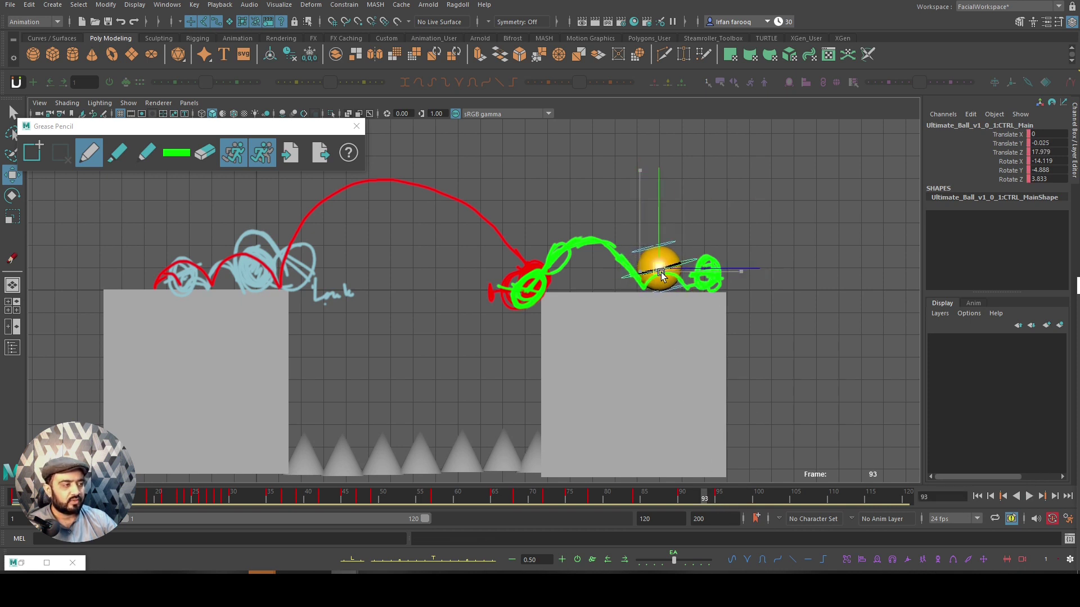
On frame 99, slide the ball to 19.963 Translate Z near the cube's far edge, and adjust its rotation there and on frame 97
drag(701, 496, 748, 499)
key(e)
key(w)
drag(709, 272, 734, 272)
key(e)
drag(767, 193, 778, 202)
click(734, 497)
drag(725, 180, 719, 179)
On frame 103, raise the ball to 1.356 Translate Y and 20.792 Translate Z, then try rotating it and undo the rotation
drag(749, 499, 781, 495)
key(w)
drag(704, 271, 721, 241)
key(e)
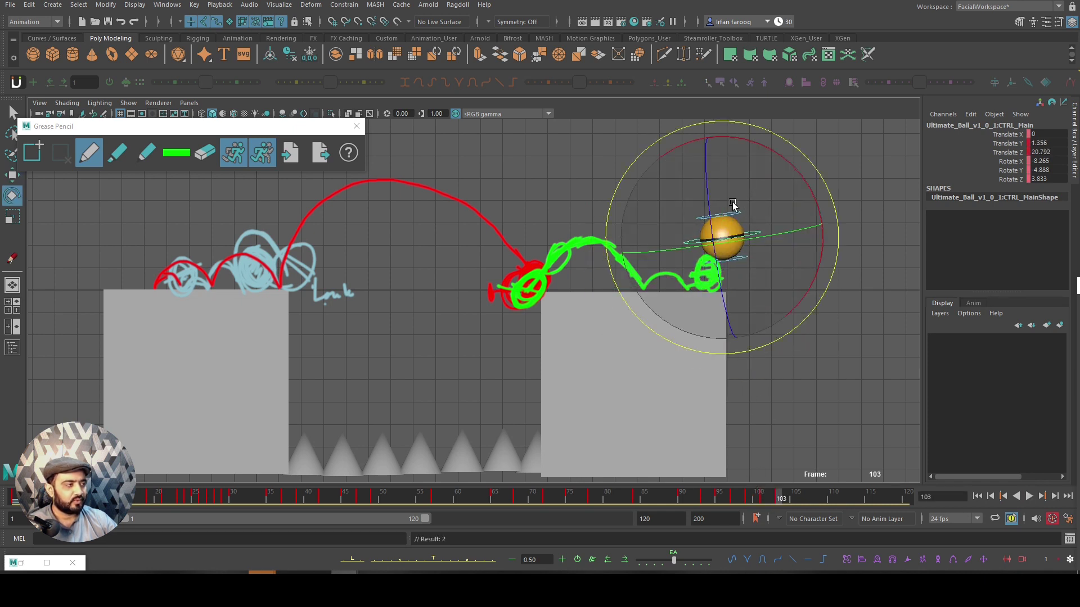
drag(759, 147, 775, 156)
key(ctrl+z)
Rotate the airborne ball slightly at three successive points between frames 103 and 112
drag(762, 497, 793, 497)
middle_drag(816, 412, 808, 408)
drag(798, 496, 818, 497)
middle_drag(826, 432, 824, 432)
mouse_move(826, 498)
mouse_down()
mouse_move(809, 497)
mouse_move(827, 498)
mouse_up()
middle_drag(825, 443, 815, 443)
On frame 112, move the ball down beside the second cube's far edge and rotate it forward
click(847, 497)
key(w)
drag(729, 235, 747, 278)
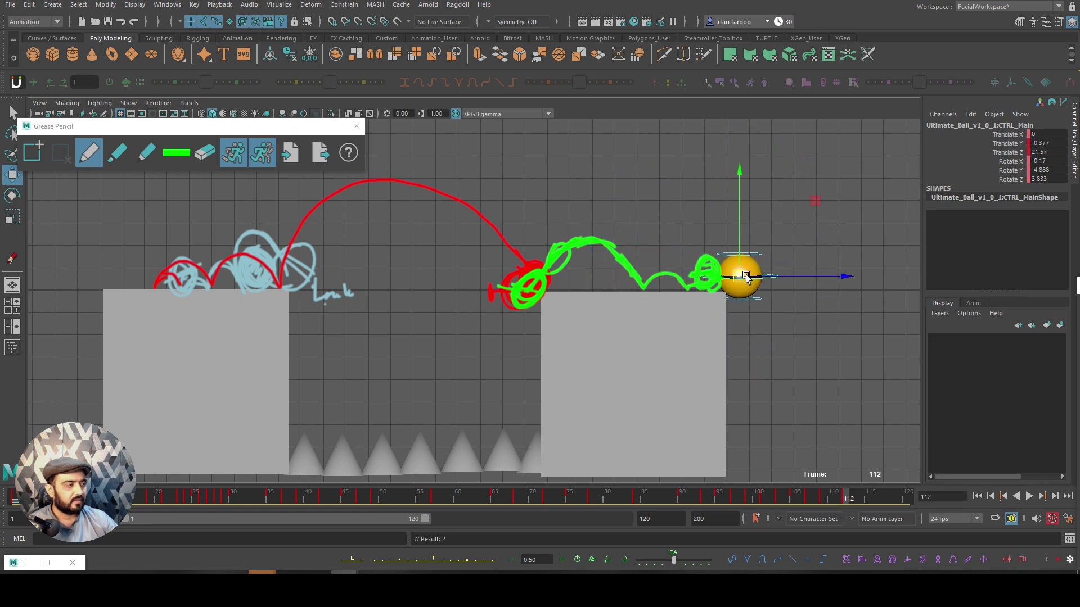
key(e)
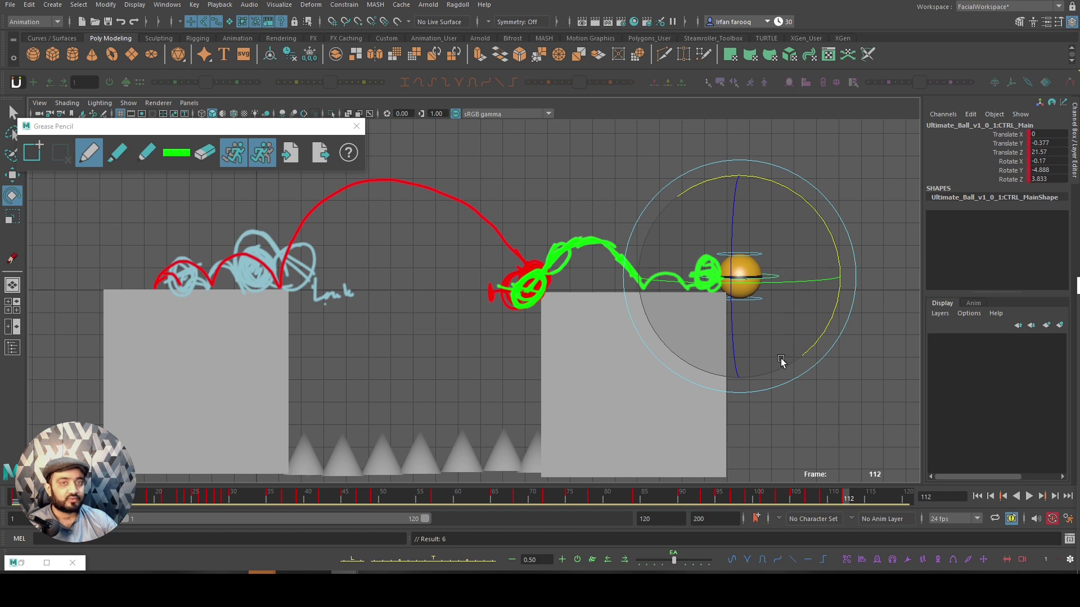
drag(787, 499, 846, 493)
key(w)
drag(750, 268, 743, 262)
key(e)
drag(795, 193, 801, 225)
key(w)
On frame 115, rotate the ball to 68.632 Rotate X and place it at -0.954 Translate Y and 21.871 Translate Z
click(867, 497)
key(e)
middle_drag(799, 366, 851, 416)
key(w)
middle_drag(801, 389, 816, 402)
key(e)
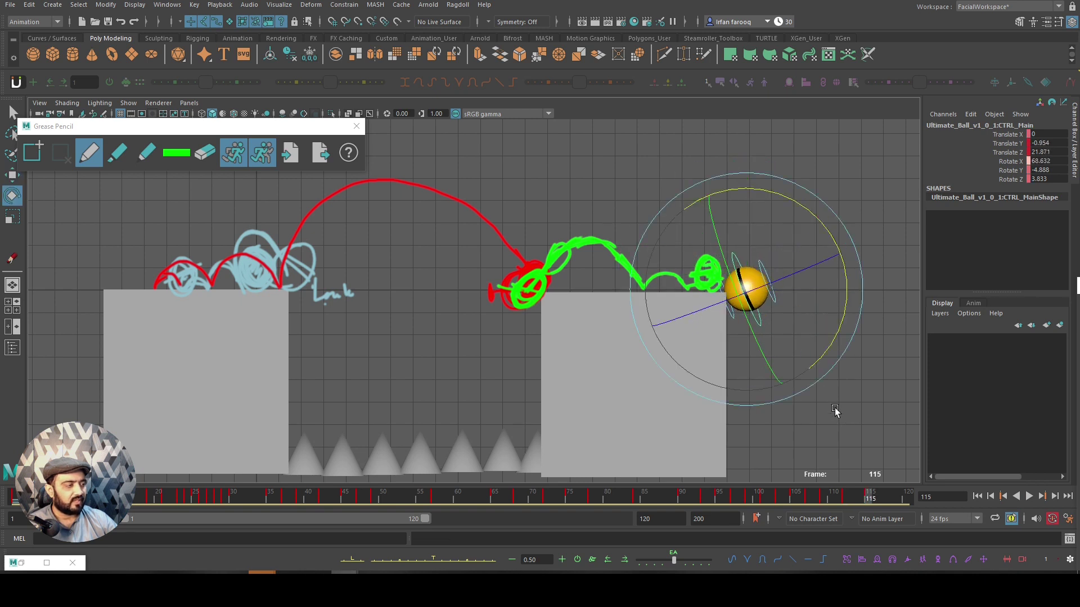
Extend the playback range to frame 126, and on frame 119 rotate the ball and lower it to -3.993 Translate Y
drag(426, 518, 464, 518)
drag(831, 500, 859, 500)
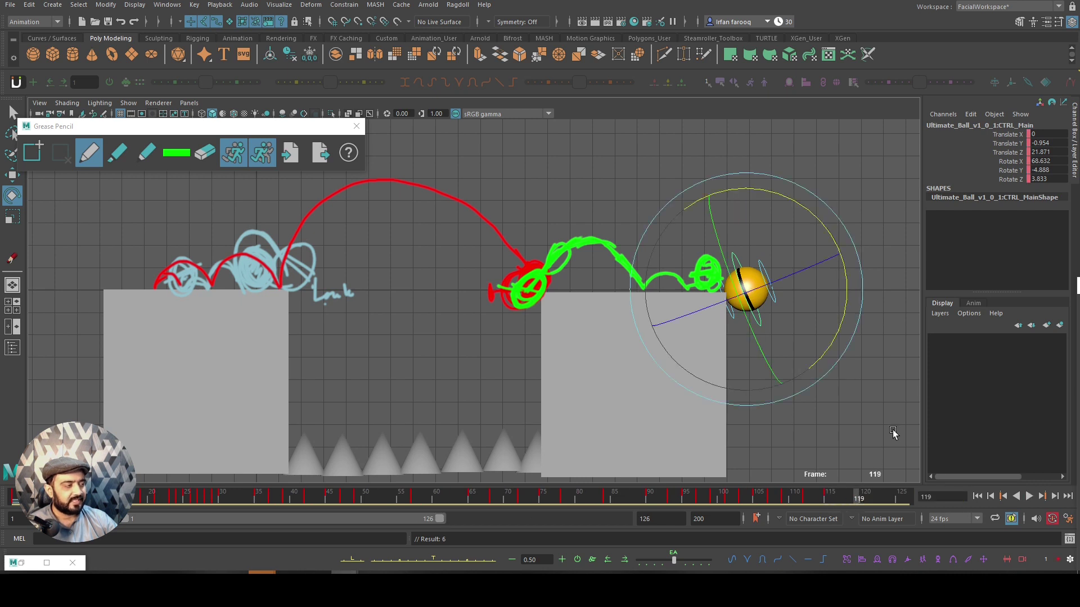
middle_drag(880, 388, 870, 465)
key(w)
drag(749, 288, 760, 358)
On frame 125, rotate the ball to 164.392 Rotate X, drop it below the view to about -11.55 Translate Y and key it
drag(797, 497, 902, 499)
key(e)
drag(831, 340, 849, 357)
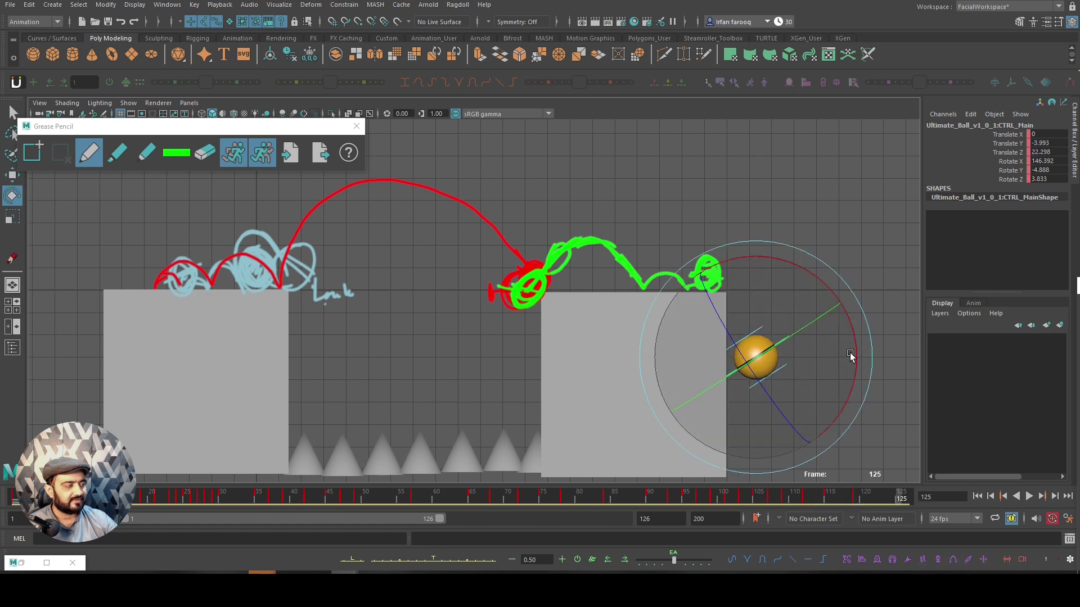
key(w)
key(s)
drag(755, 358, 760, 501)
middle_drag(761, 341, 763, 366)
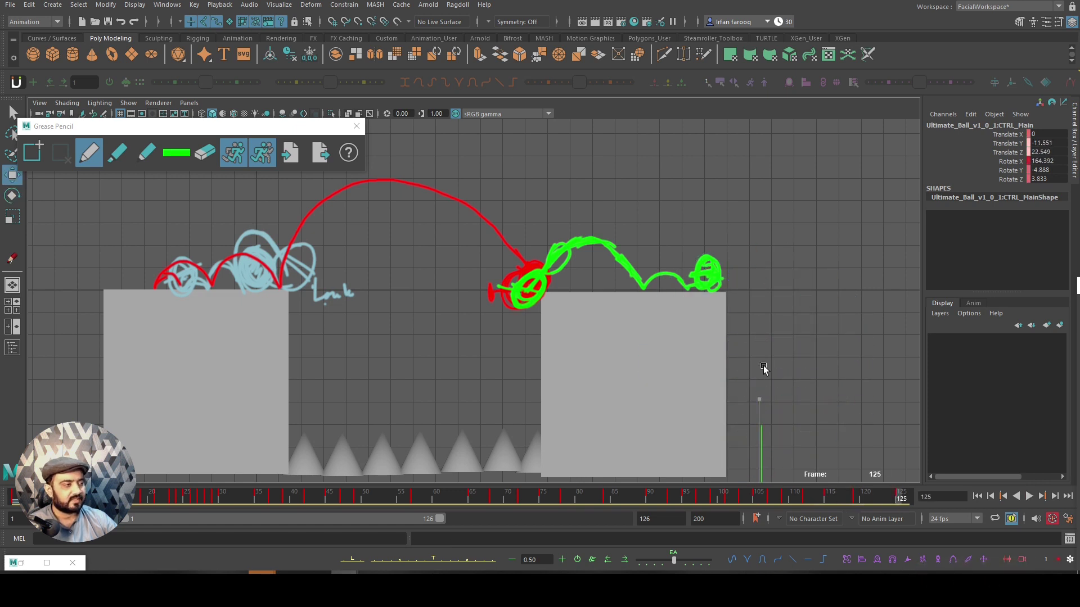
key(s)
Scrub through the end of the fall and play the whole animation from frame 1
drag(779, 499, 905, 498)
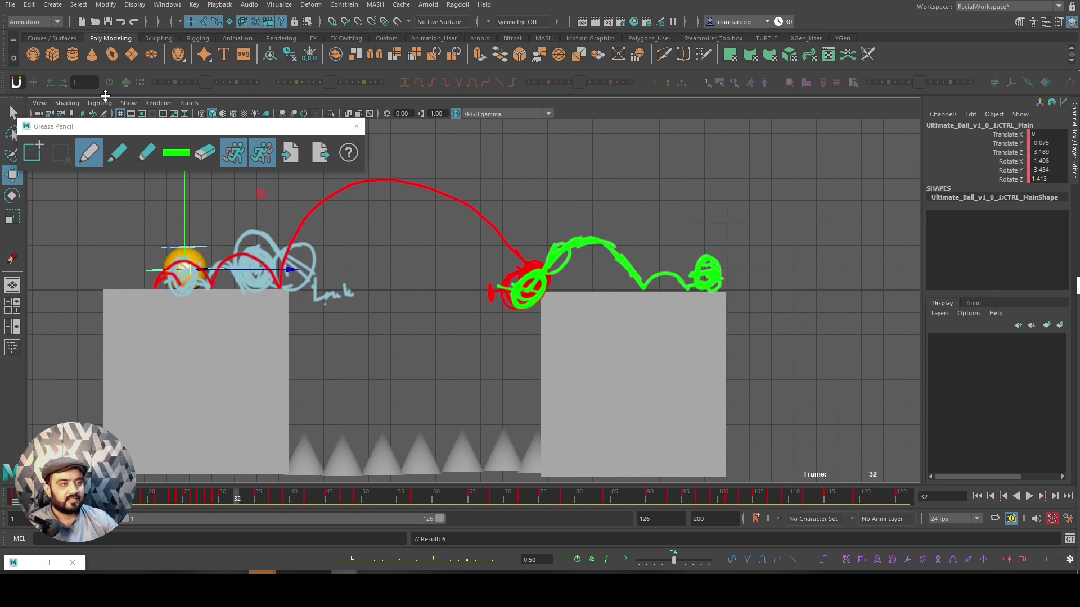
key(alt+shift+v)
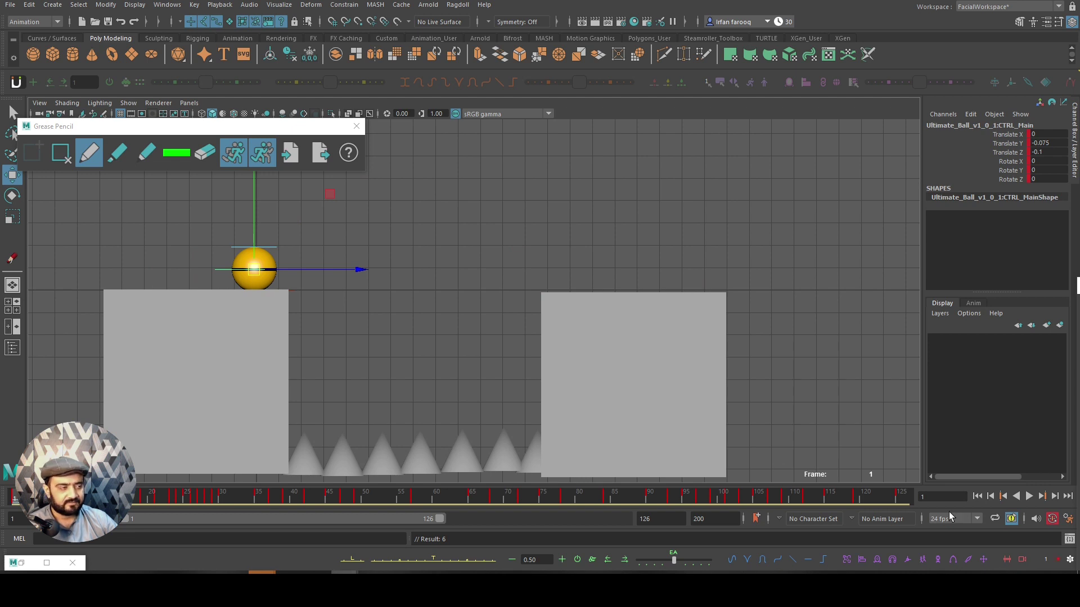
click(1027, 497)
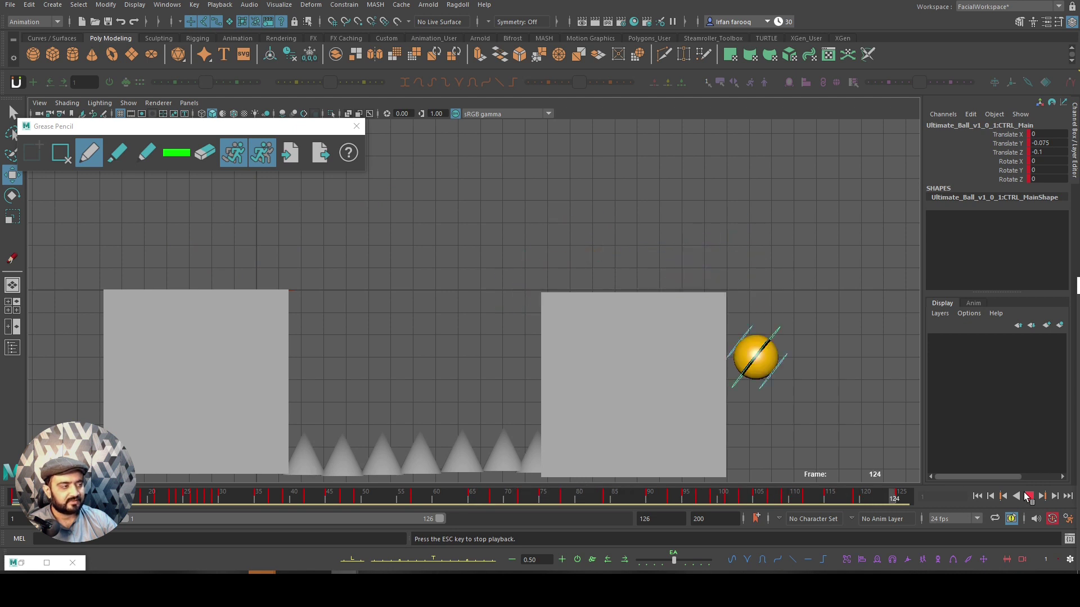
click(1027, 497)
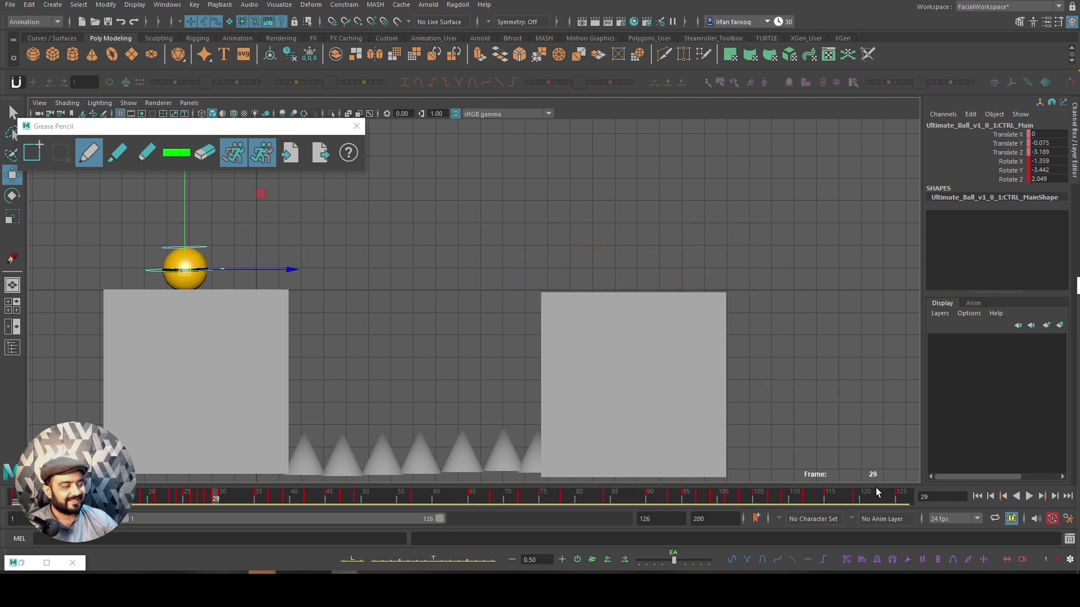
Key the ball's main control around frame 124, near the end of its fall
click(879, 495)
drag(869, 495, 897, 499)
key(s)
Hide the NURBS curves in the viewport and play the animation from frame 1 without the ball's controls
click(128, 103)
click(183, 154)
drag(145, 501, 13, 499)
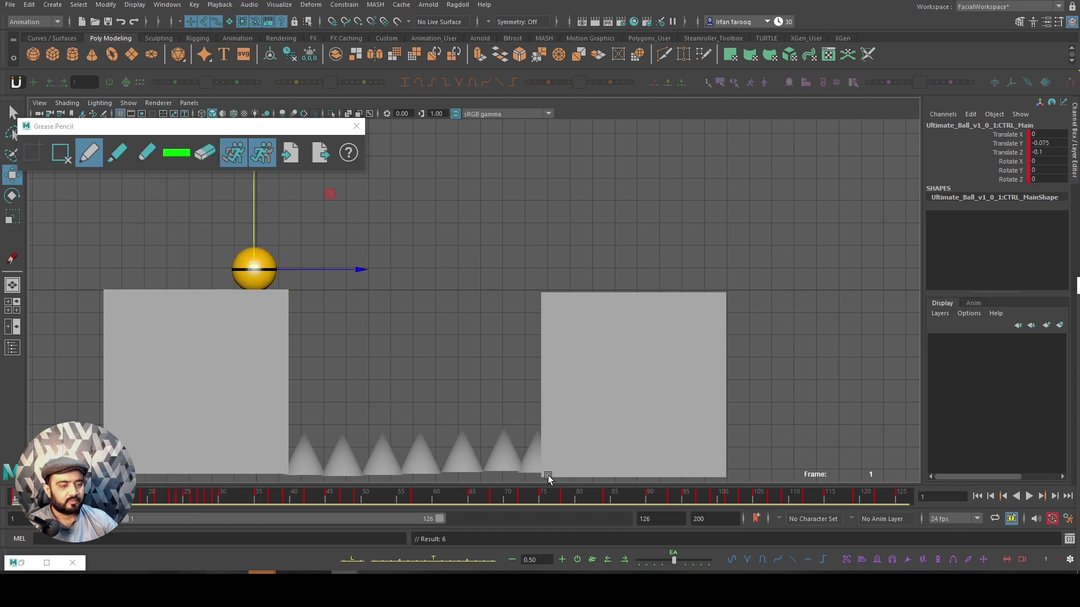
click(1027, 497)
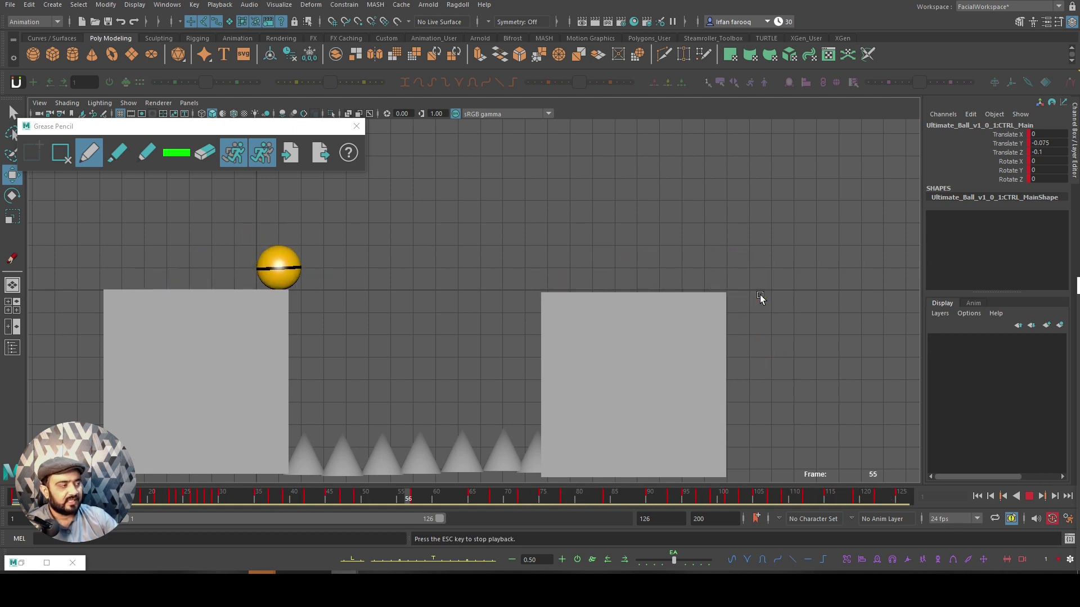
click(1029, 496)
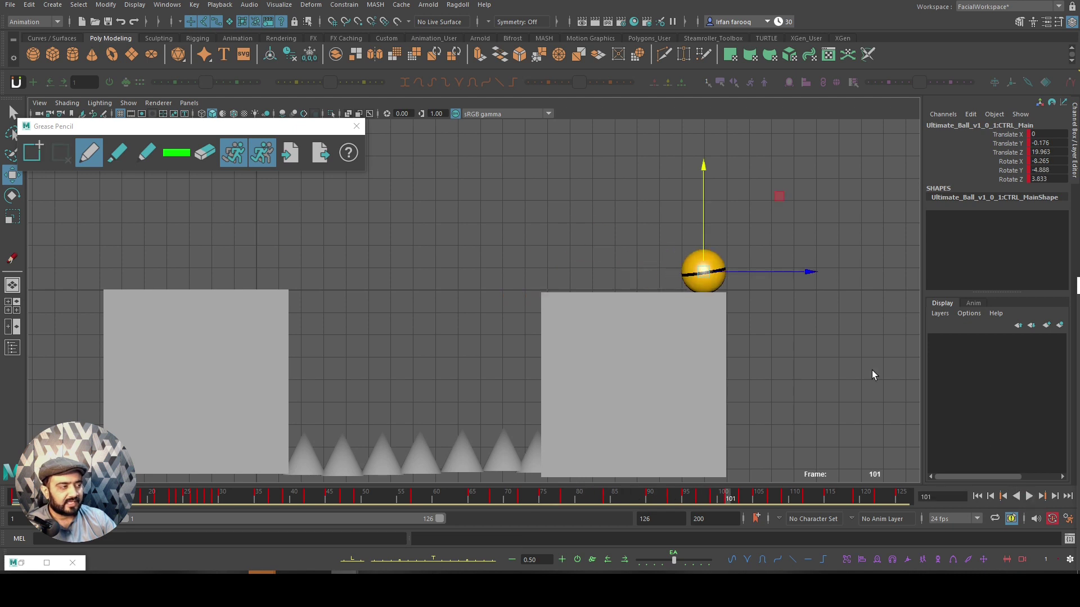
Show the NURBS curves in the viewport again, and nudge the ball slightly on frame 115
click(136, 85)
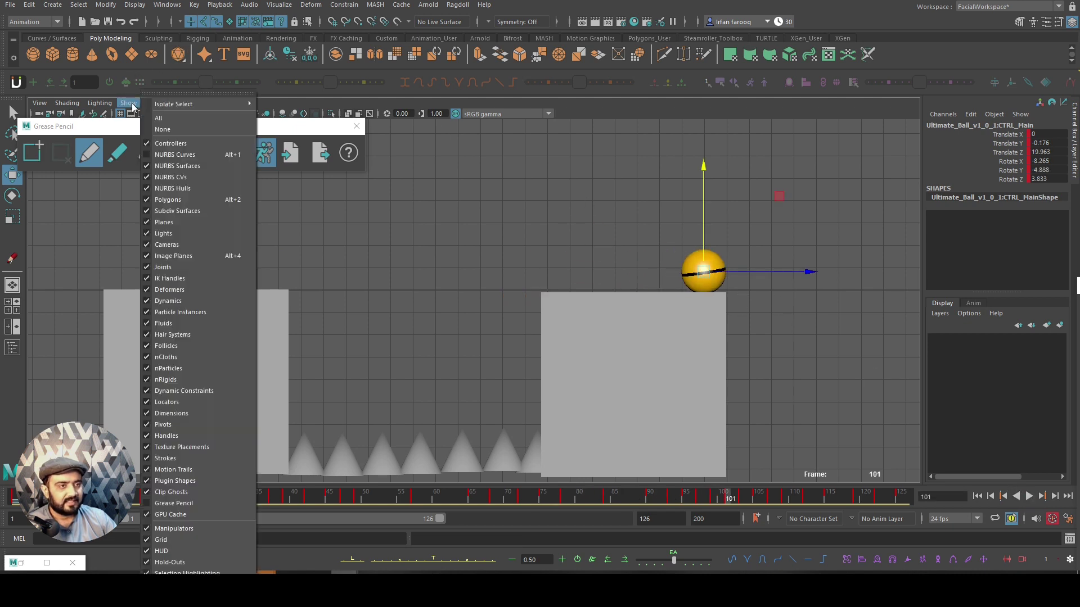
click(169, 150)
drag(671, 501, 820, 499)
key(e)
shift+click(829, 499)
key(w)
middle_drag(825, 460, 828, 461)
Raise the falling ball a little on frame 119 and considerably more around frame 122
drag(822, 499, 861, 500)
middle_drag(756, 356, 754, 336)
drag(841, 495, 879, 500)
middle_drag(785, 440, 785, 332)
Refine the last hop's arc, placing the ball at 1.03 Y, 20.49 Z on frame 103 and 1.306 Y, 21.018 Z on frame 105
drag(849, 494, 741, 496)
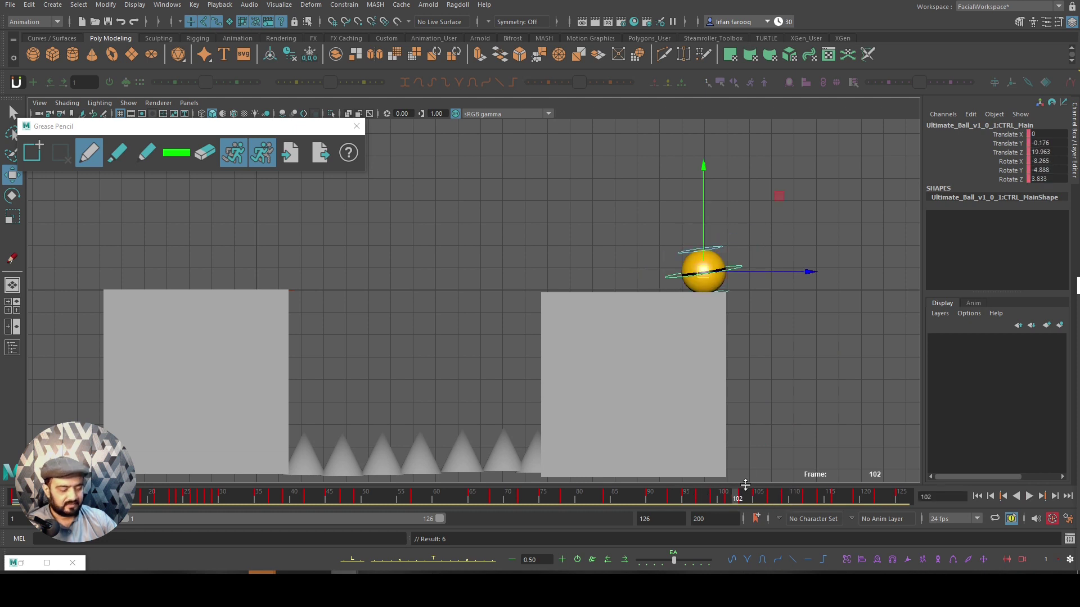
key(period)
key(period)
key(comma)
key(comma)
key(period)
drag(719, 241, 718, 243)
key(alt+period)
key(alt+period)
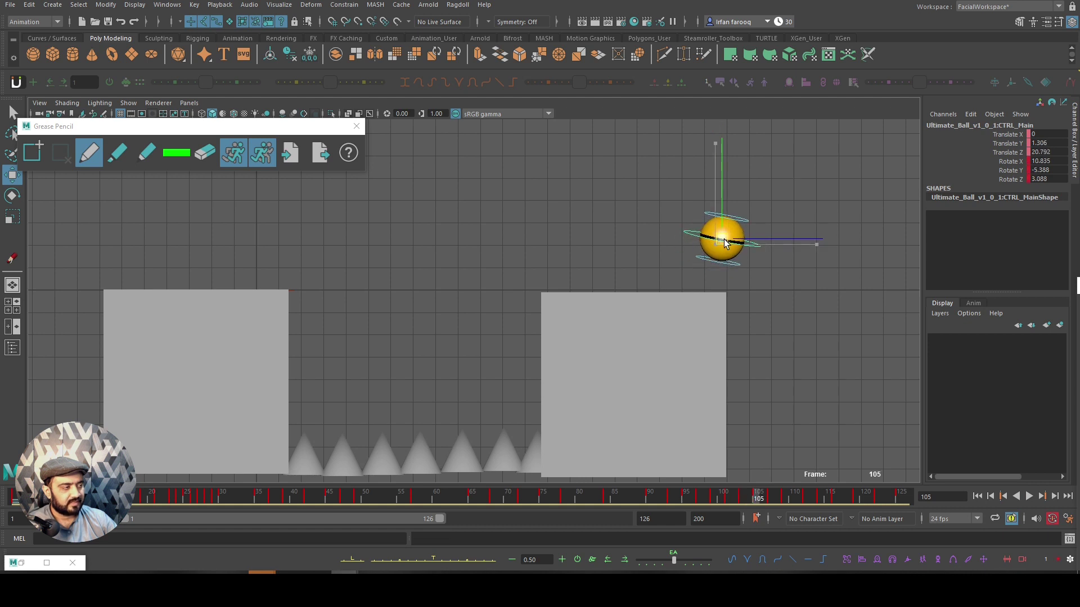
key(alt+period)
key(alt+period)
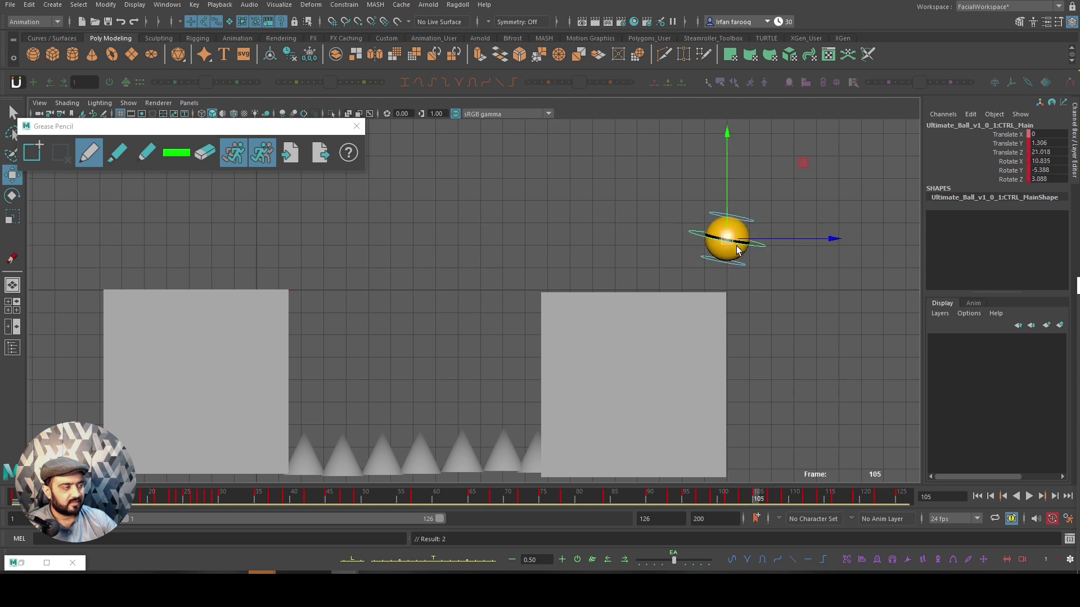
key(alt+period)
key(alt+period)
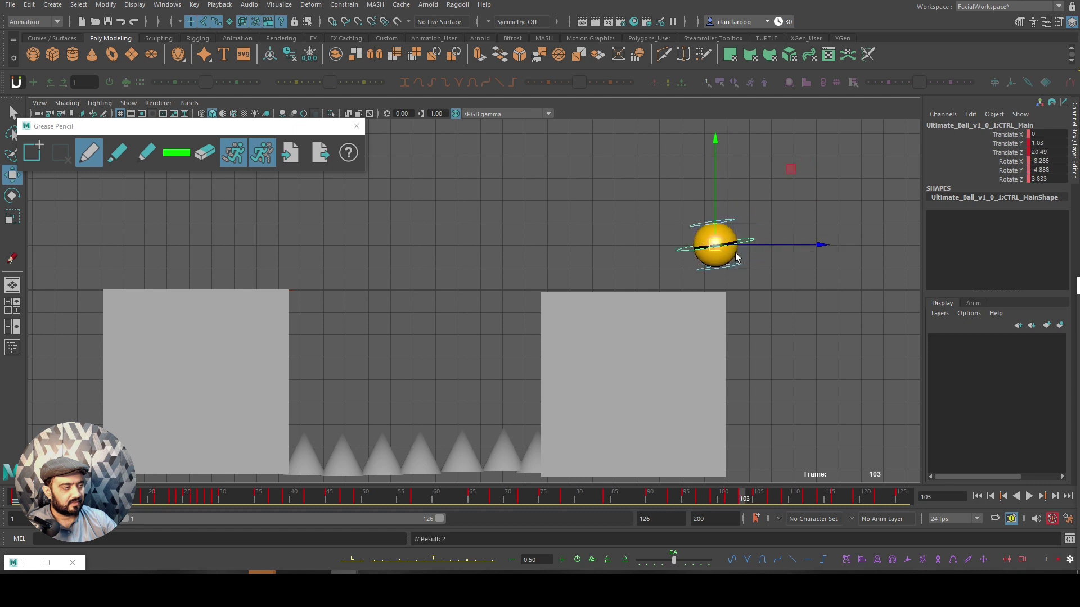
Step back and forth through frames 103 to 114 to examine the ball's arc in the last hop
key(alt+comma)
key(alt+comma)
key(alt+comma)
key(alt+comma)
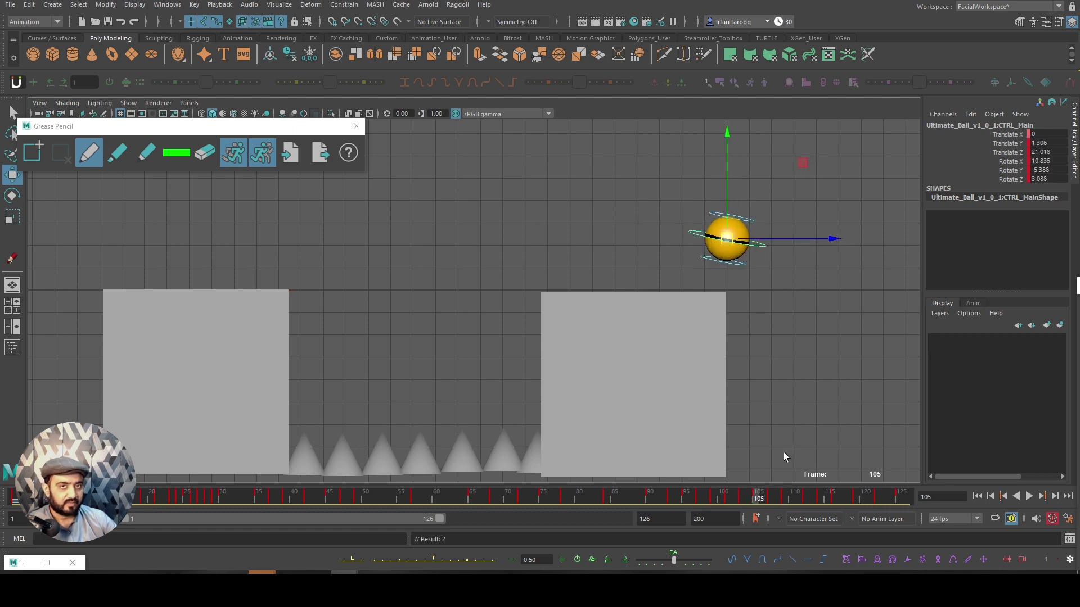
key(comma)
key(period)
key(comma)
key(period)
key(alt+comma)
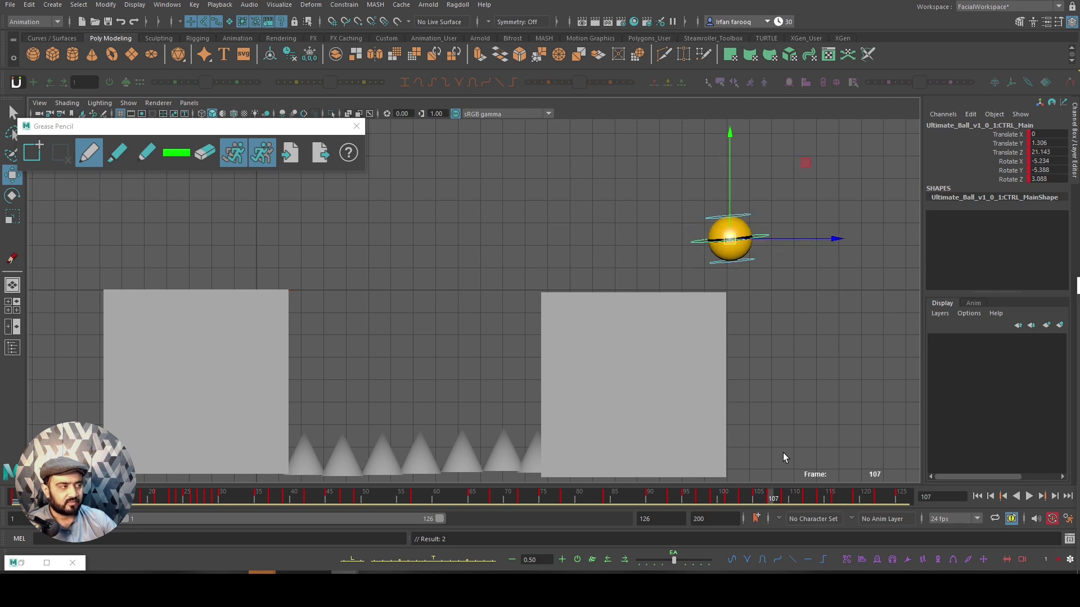
key(alt+period)
key(comma)
key(period)
key(period)
key(period)
key(period)
key(alt+period)
key(alt+period)
key(alt+period)
key(alt+period)
key(alt+period)
key(alt+period)
key(alt+period)
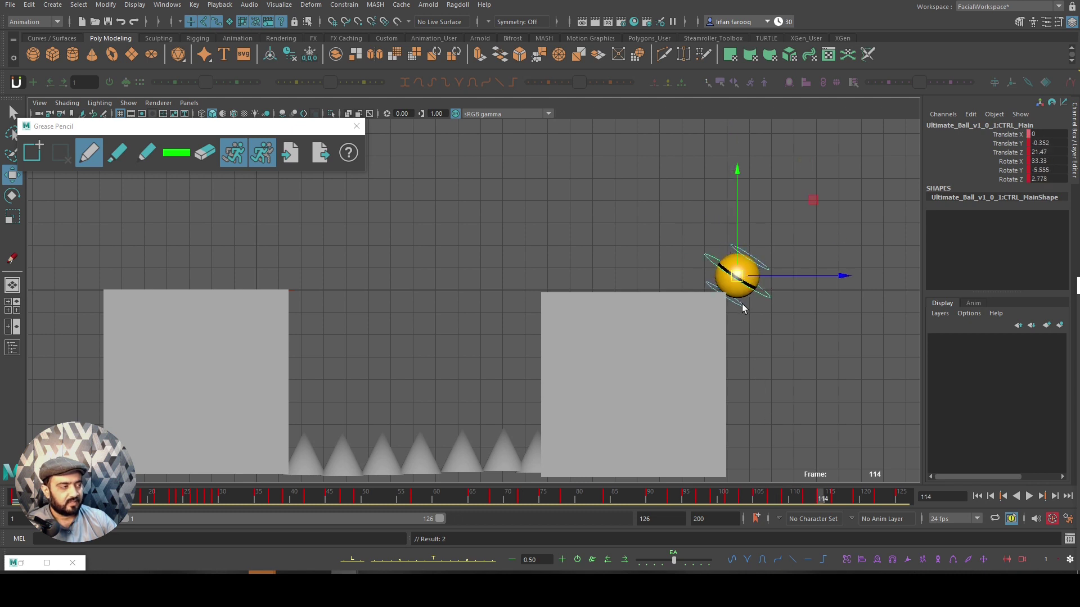
Stretch the ball on frame 119 toward the second platform's upper edge, moving its bottom control to 0.07 X, -1.123 Y, -0.935 Z
click(744, 319)
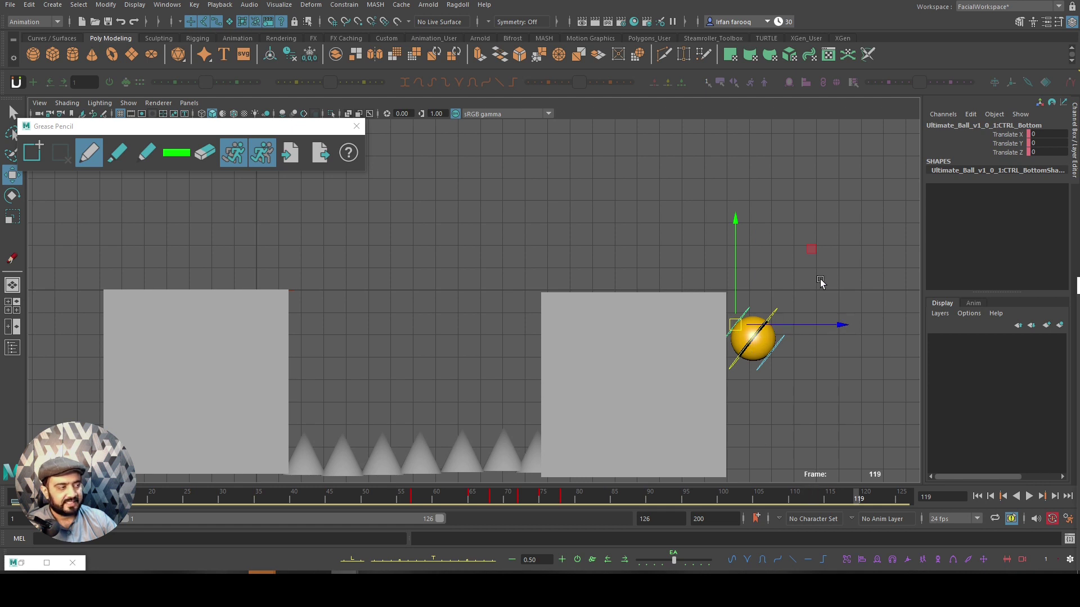
drag(786, 331, 732, 369)
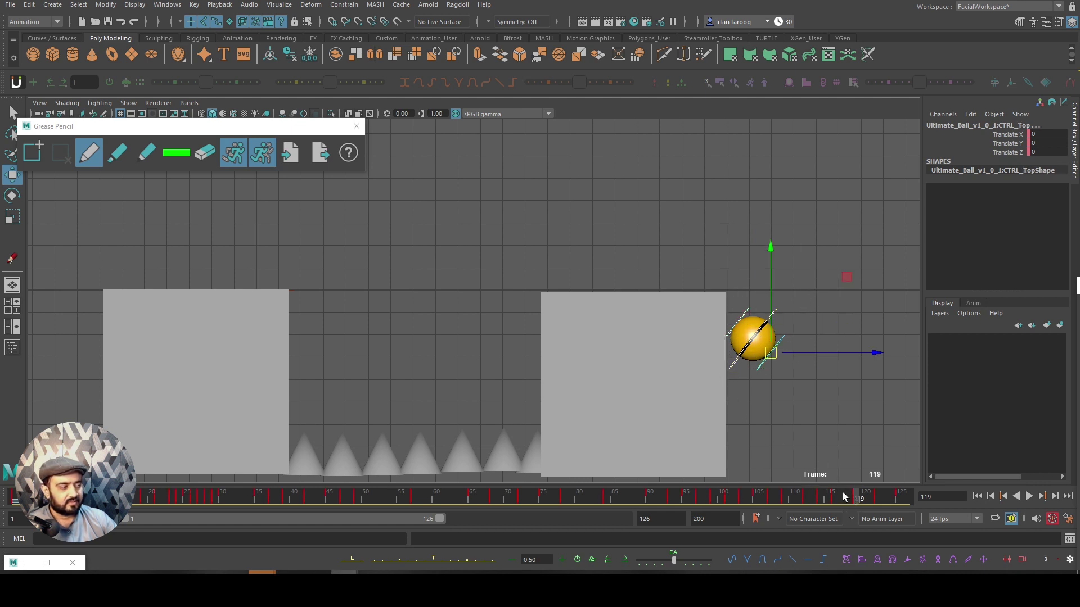
click(802, 422)
drag(684, 281, 809, 410)
mouse_move(851, 497)
mouse_down()
mouse_move(755, 494)
mouse_move(835, 509)
mouse_move(857, 499)
mouse_up()
click(741, 313)
drag(740, 314, 728, 293)
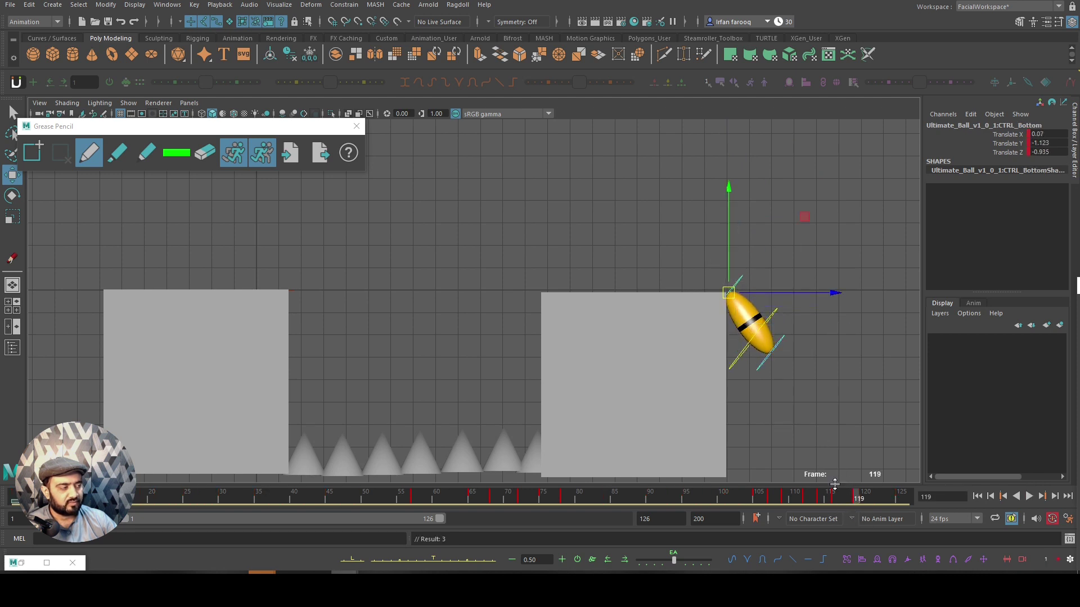
Reduce the falling ball's stretch on frame 123, moving its bottom control to 0.024 X, -0.384 Y, -0.785 Z, and check the motion through frame 126
drag(812, 497, 834, 497)
drag(858, 500, 881, 503)
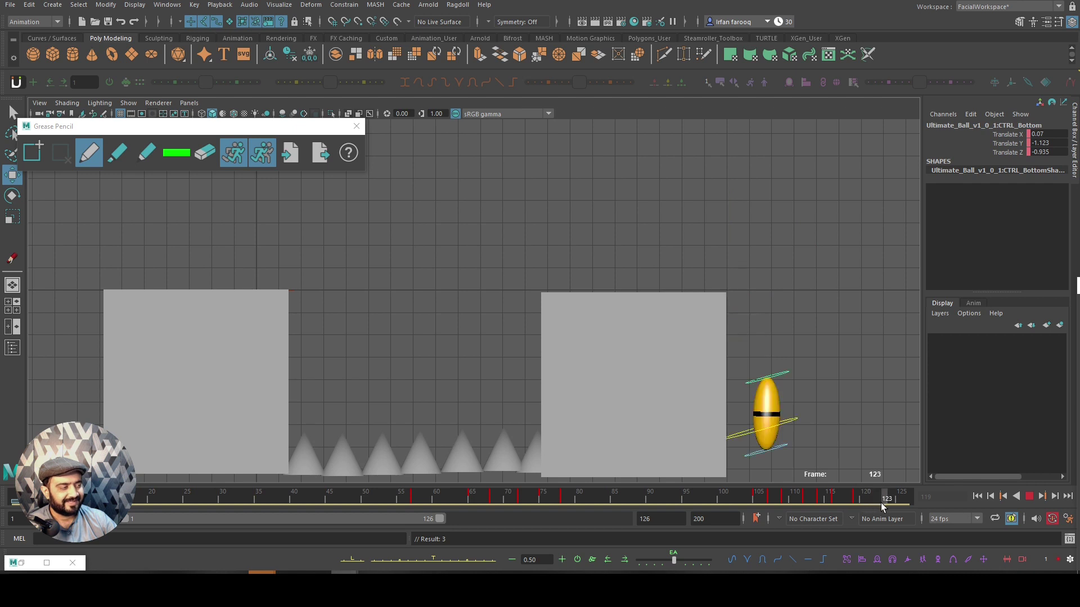
drag(766, 380, 769, 397)
drag(892, 499, 914, 499)
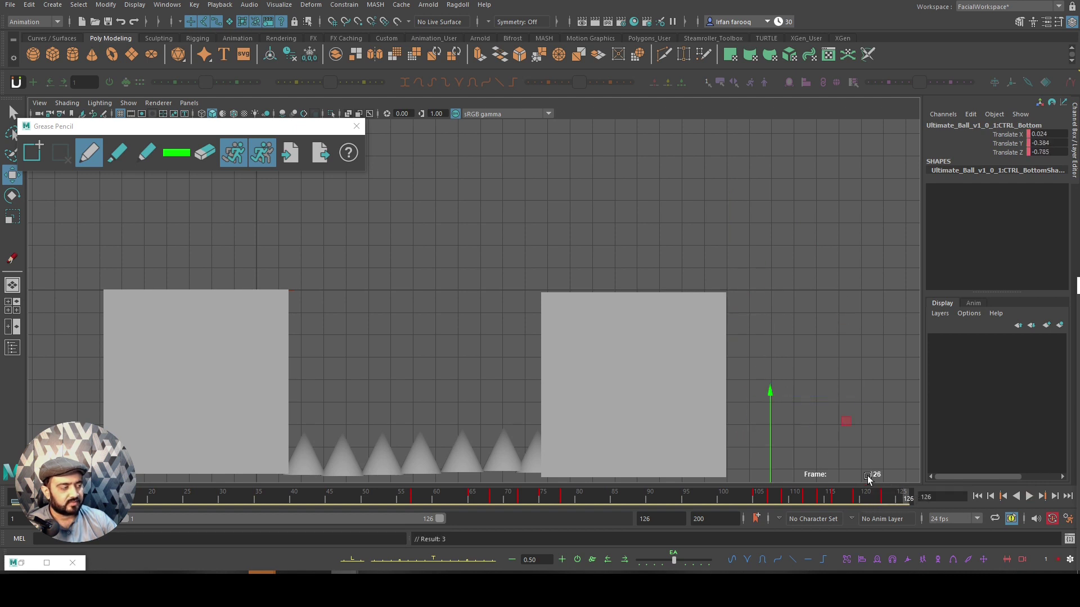
Return to frame 1, close the Grease Pencil window and hide the NURBS curves in the viewport
drag(843, 495, 13, 498)
click(185, 236)
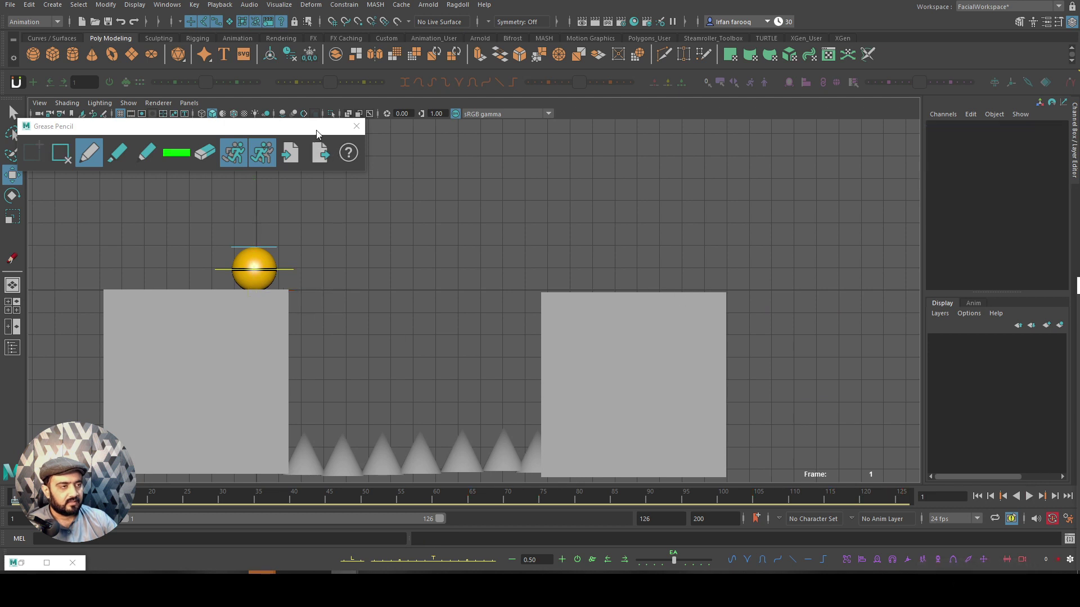
click(356, 128)
click(128, 103)
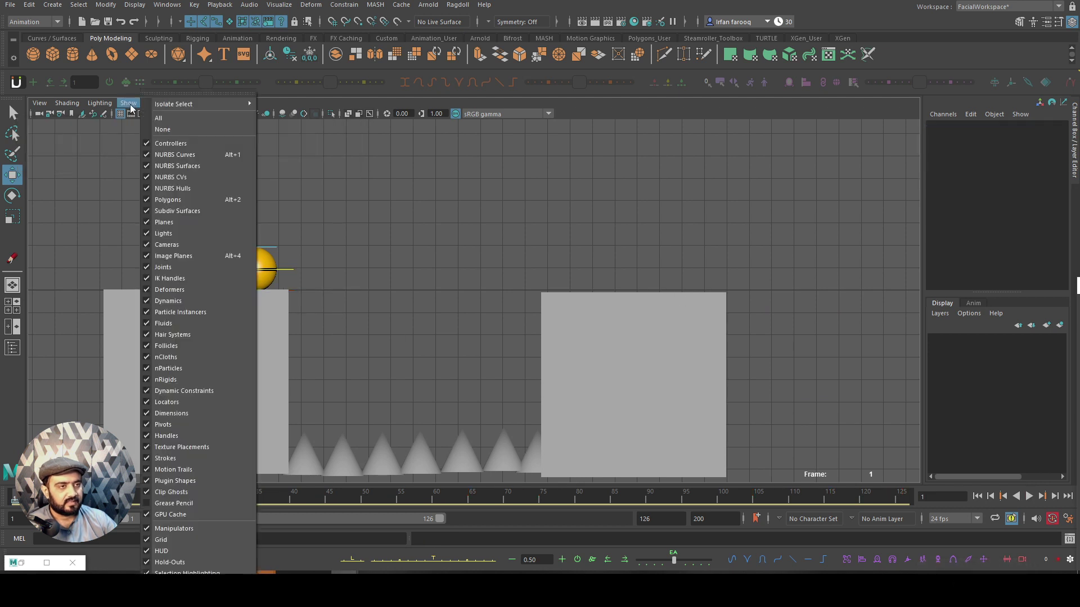
click(164, 157)
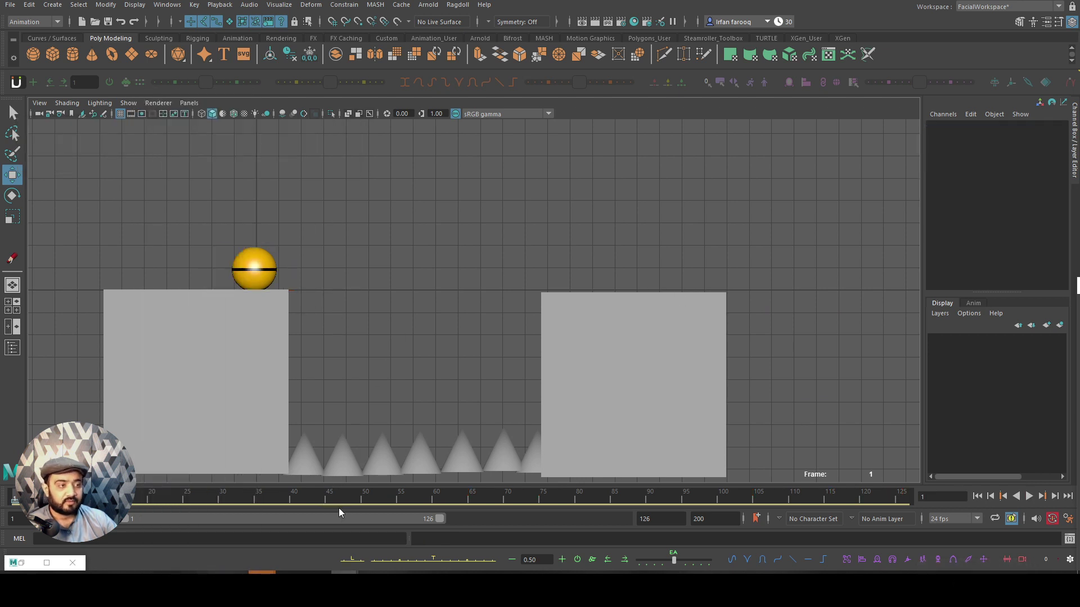
Create a playblast of the ball animation over frames 1 to 126
right_click(354, 502)
click(366, 498)
click(518, 293)
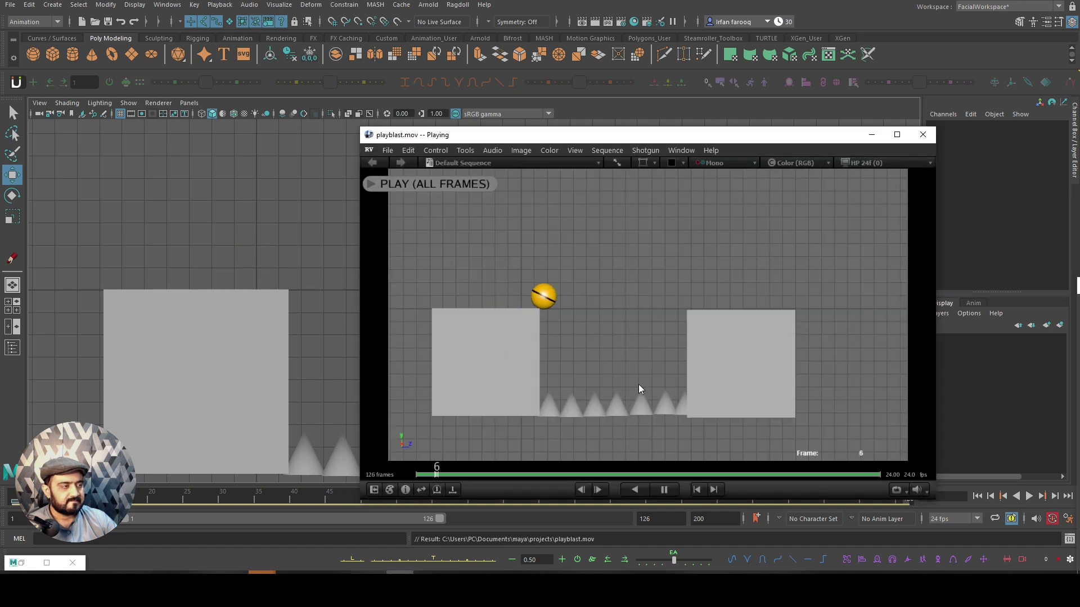